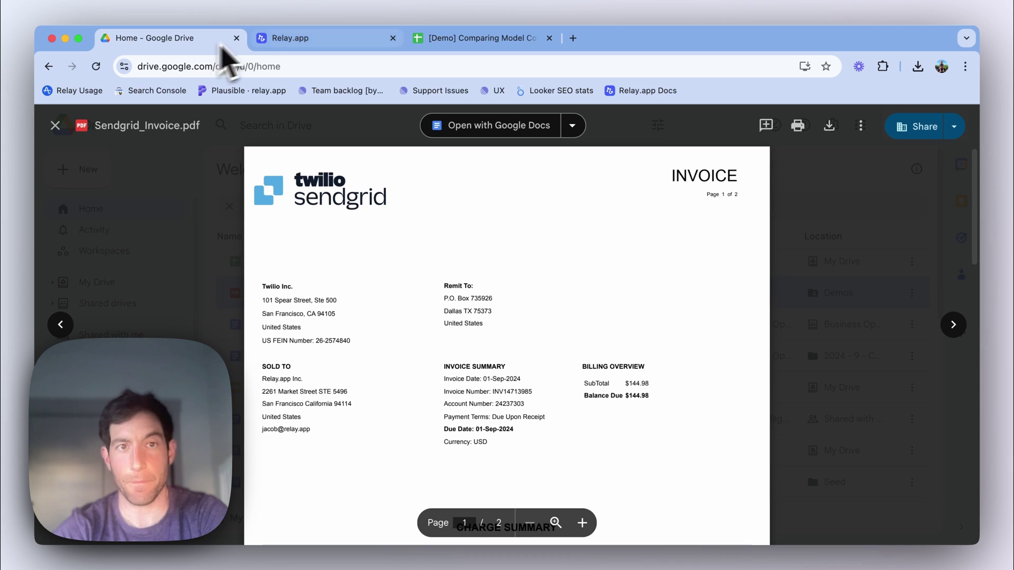
- Switch the invoice extraction step's model to GPT-4o
{"action": "left_click", "coordinate": [288, 42]}
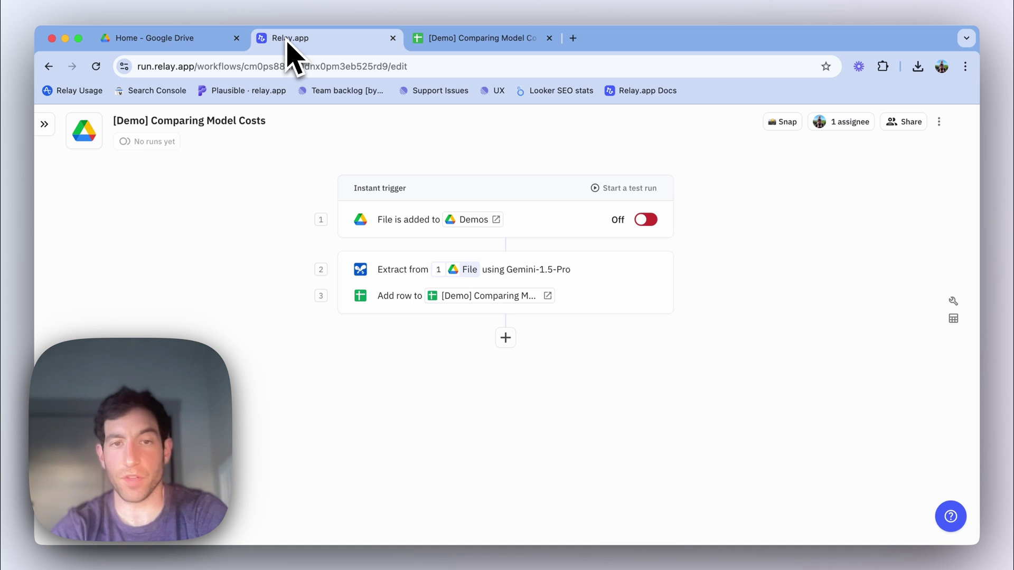
{"action": "left_click", "coordinate": [400, 216]}
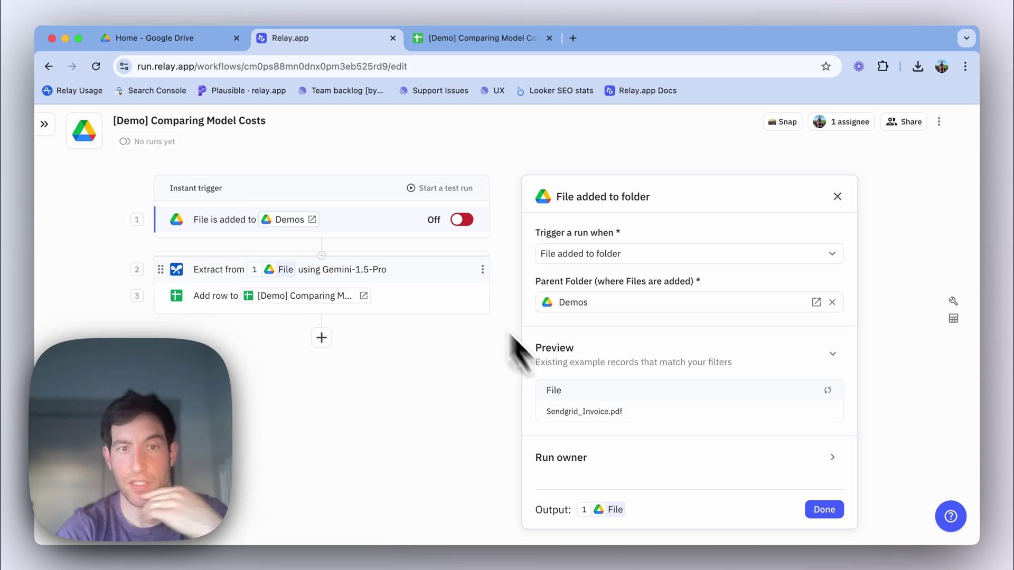
{"action": "left_click", "coordinate": [359, 270]}
{"action": "left_click", "coordinate": [625, 256]}
{"action": "left_click", "coordinate": [629, 454]}
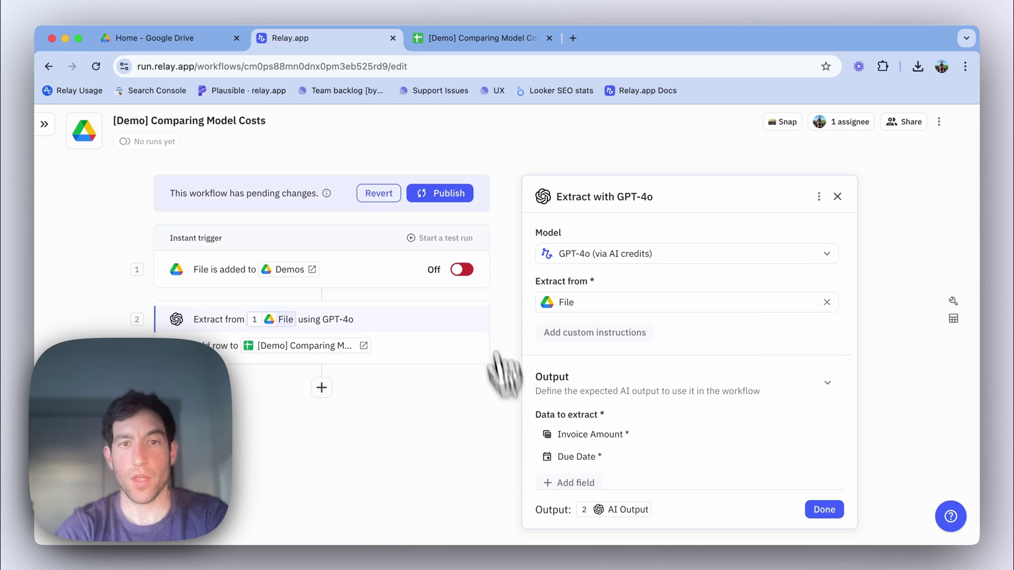
- Publish the GPT-4o workflow version and check how extracted fields map to sheet columns
{"action": "left_click", "coordinate": [456, 197]}
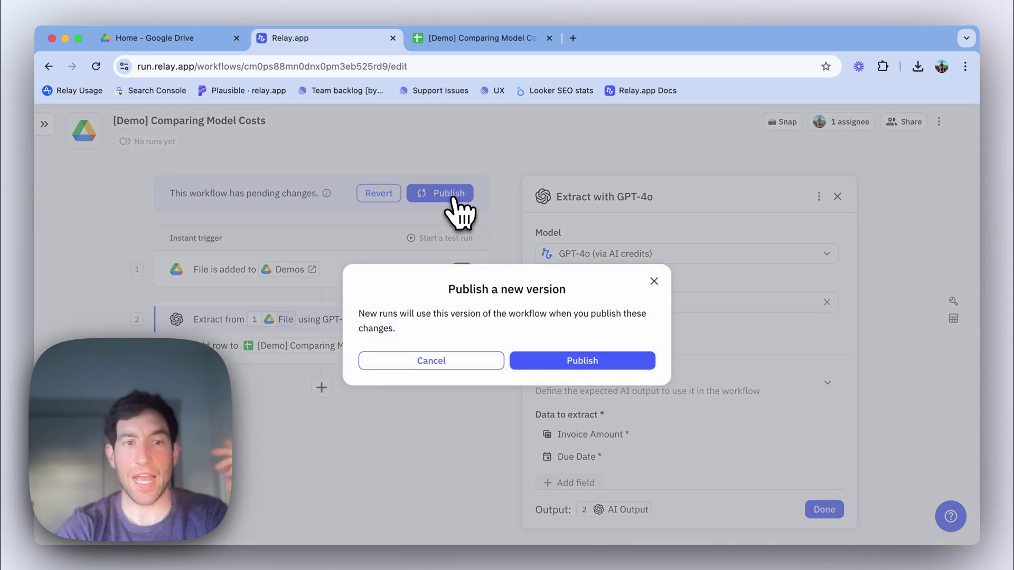
{"action": "left_click", "coordinate": [570, 363]}
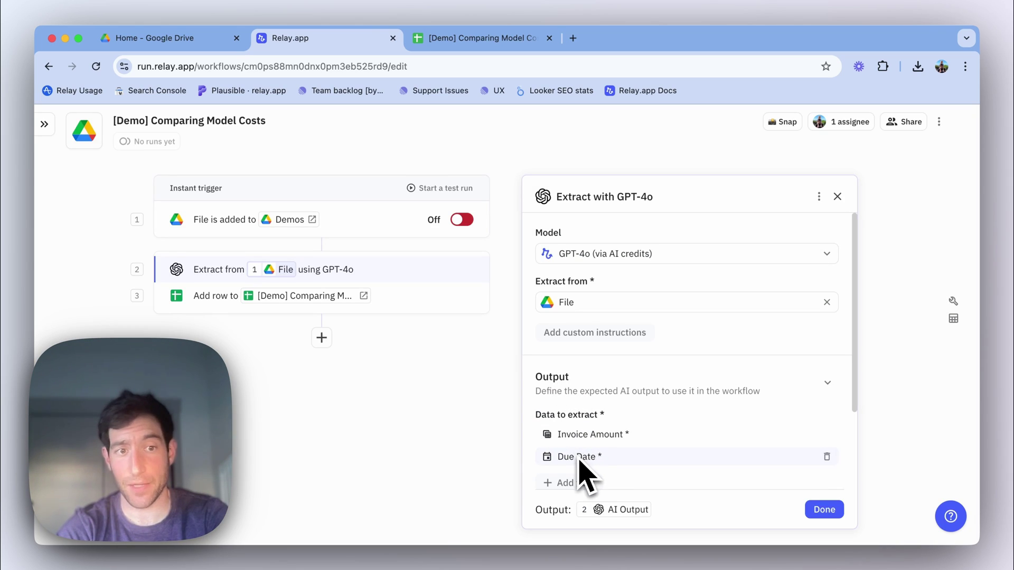
{"action": "left_click", "coordinate": [444, 301]}
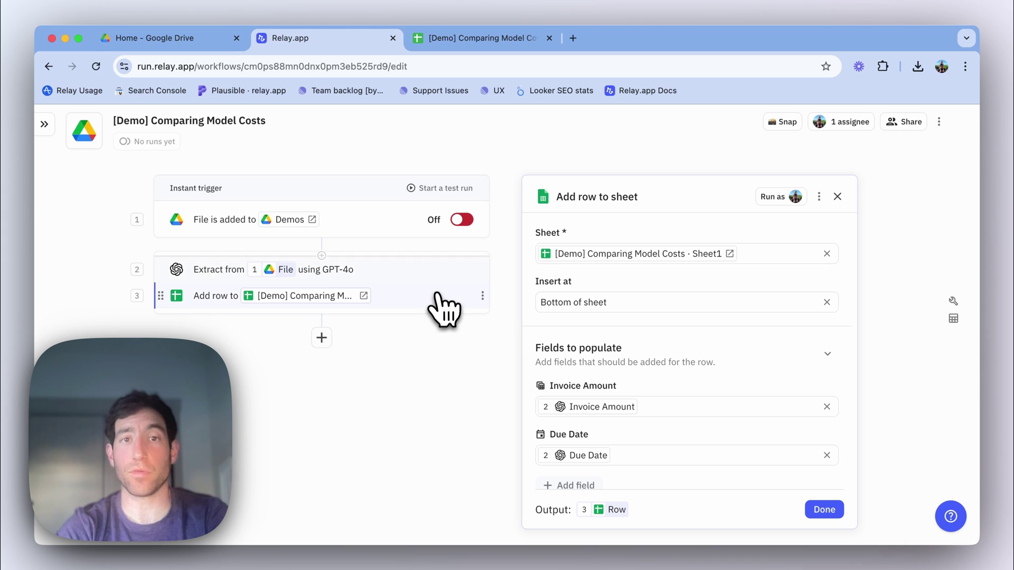
{"action": "left_click", "coordinate": [452, 36]}
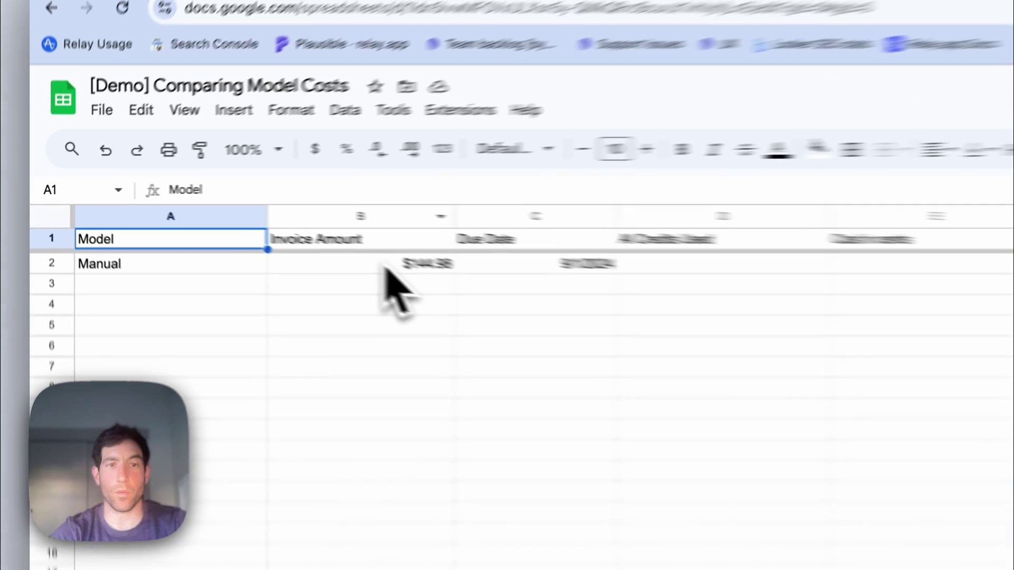
- Review the Manual row's $144.98 amount, 9/1/2024 due date and empty AI credits cell
{"action": "left_click", "coordinate": [269, 240]}
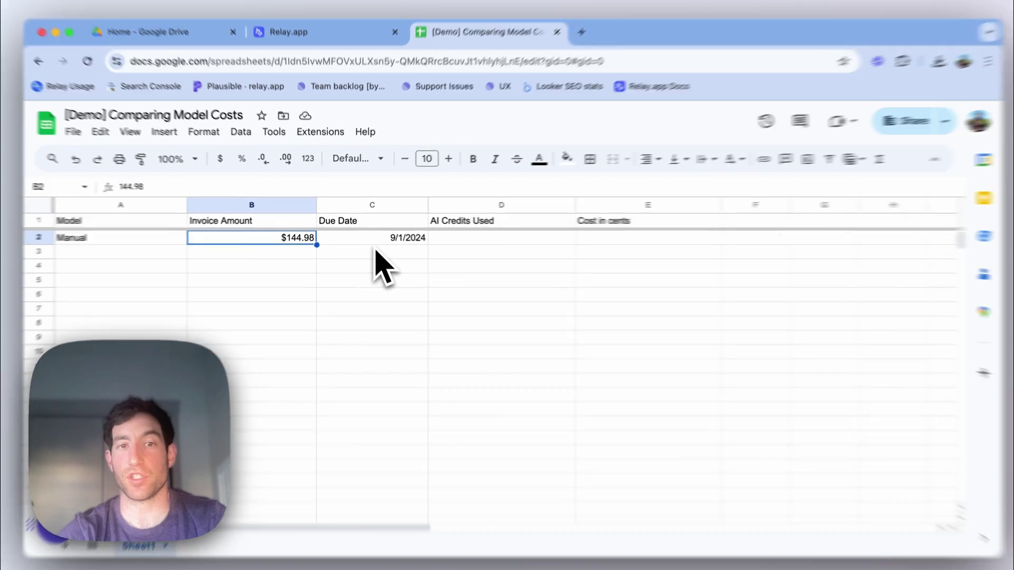
{"action": "left_click", "coordinate": [377, 239]}
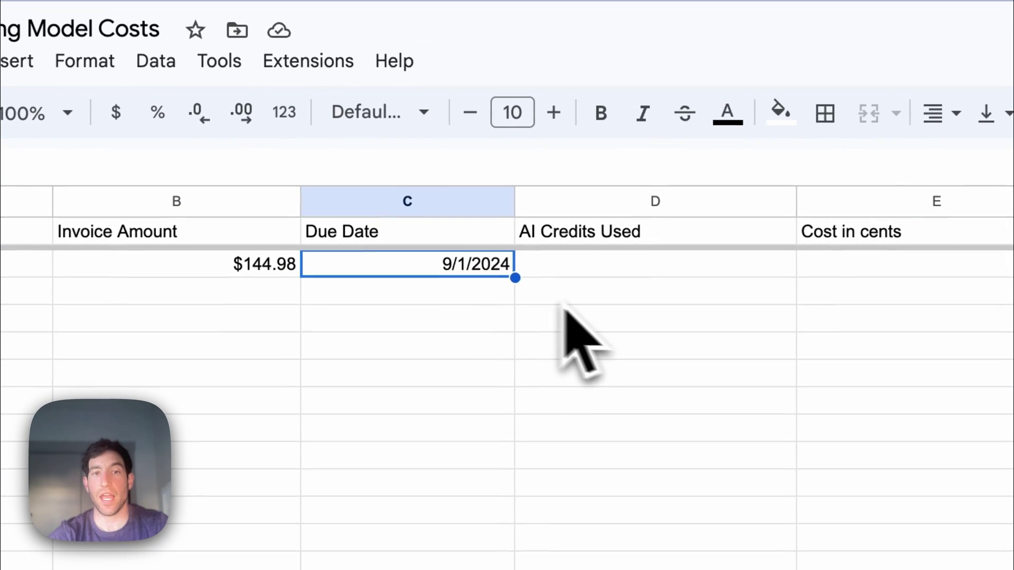
{"action": "left_click", "coordinate": [590, 304]}
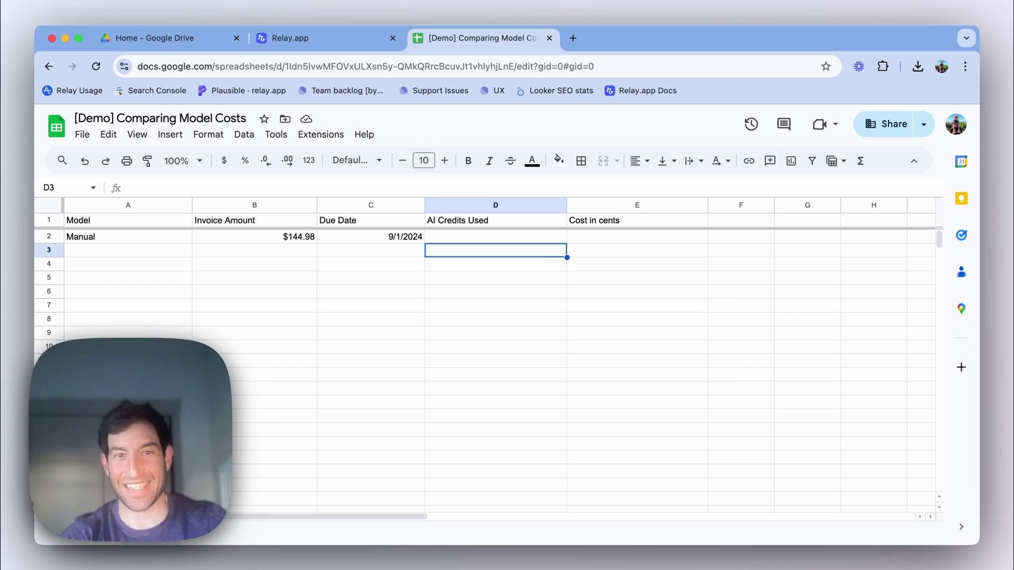
- Run a GPT-4o test on Sendgrid_Invoice.pdf through to completion
{"action": "left_click", "coordinate": [343, 41]}
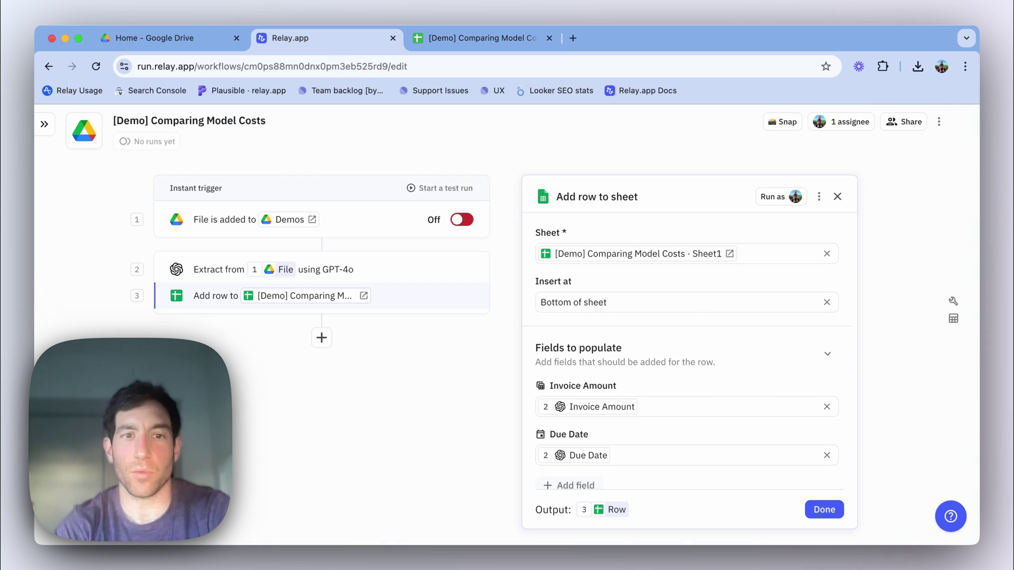
{"action": "left_click", "coordinate": [397, 272]}
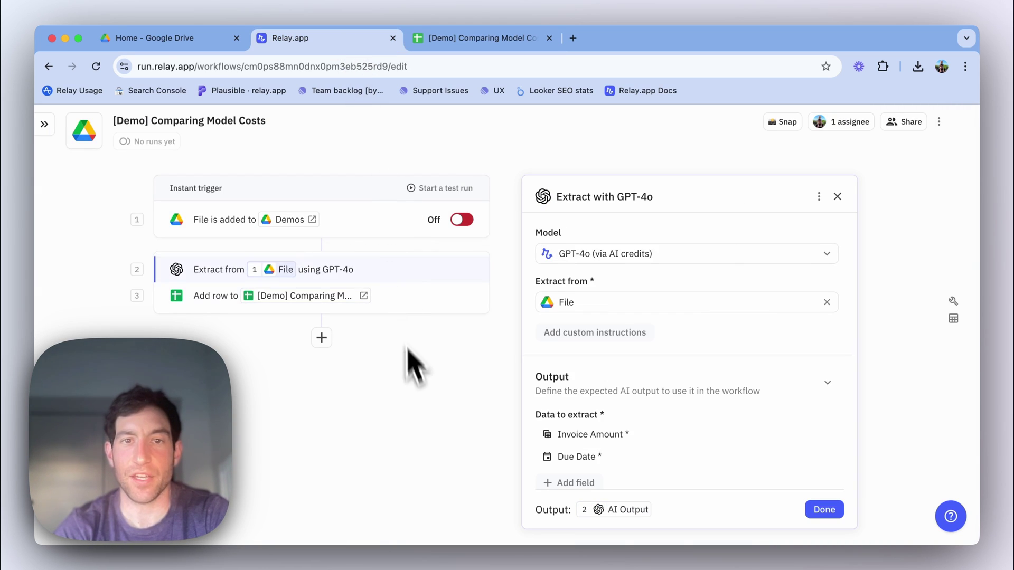
{"action": "left_click", "coordinate": [436, 189]}
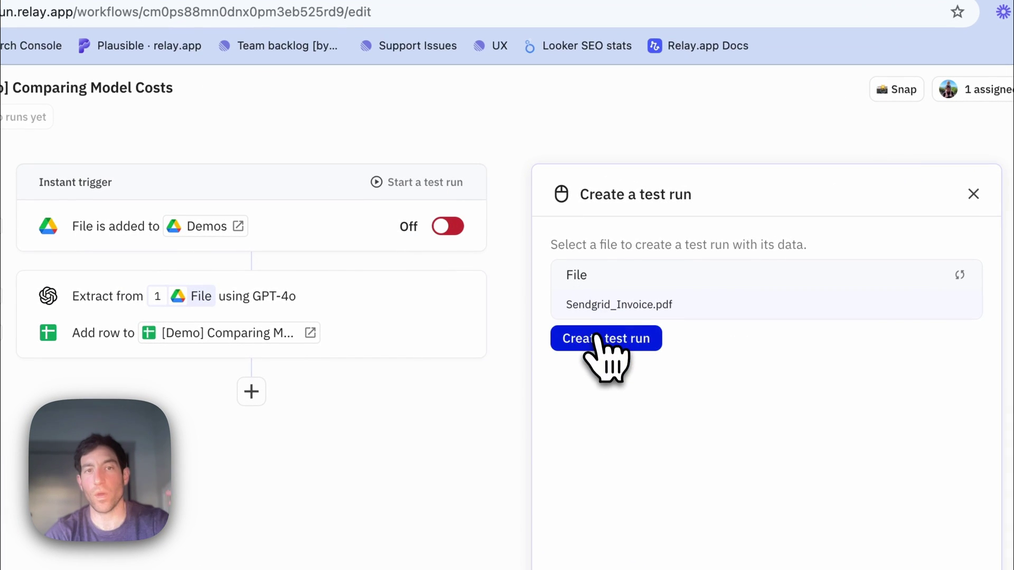
{"action": "left_click", "coordinate": [597, 338]}
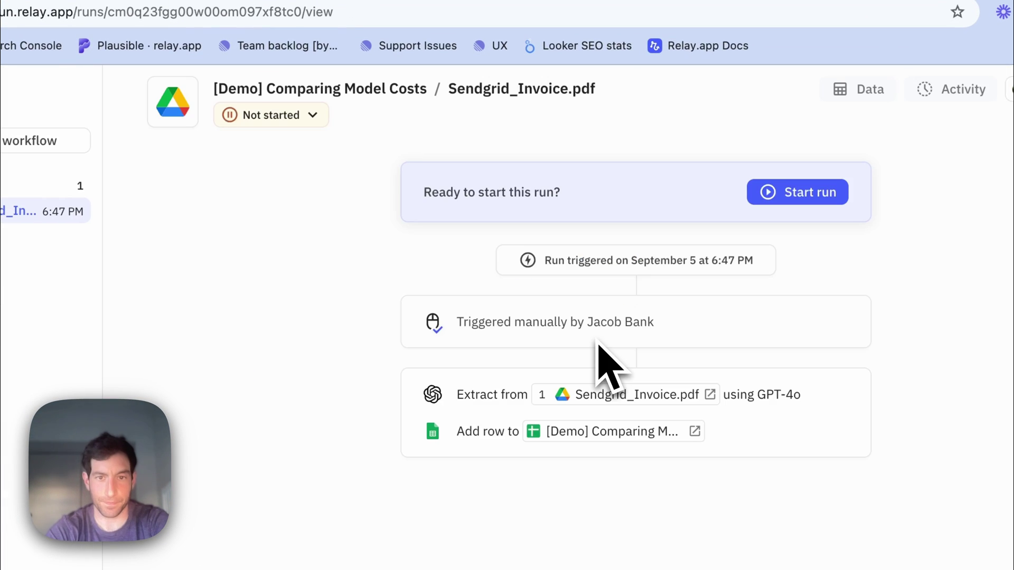
{"action": "left_click", "coordinate": [797, 192]}
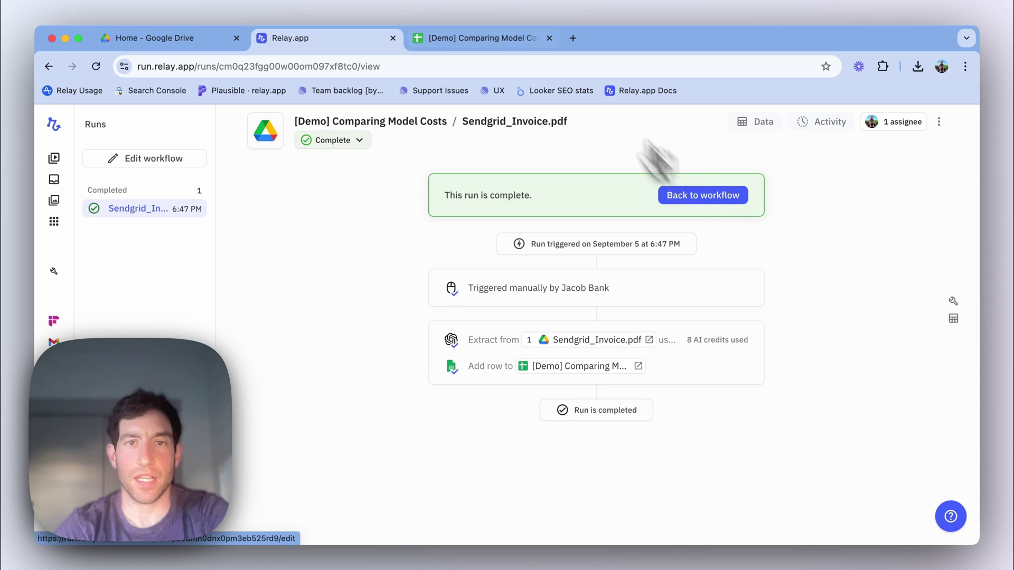
- Check the run's extracted amount and due date, then label row 3 'Open AI GPT-4o'
{"action": "left_click", "coordinate": [509, 38]}
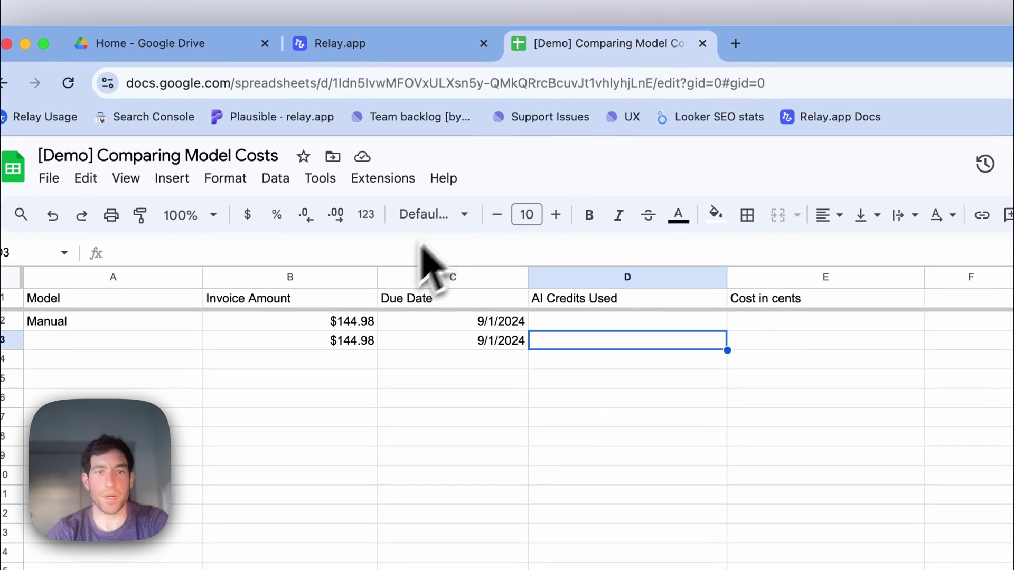
{"action": "left_click", "coordinate": [360, 340]}
{"action": "left_click", "coordinate": [464, 342]}
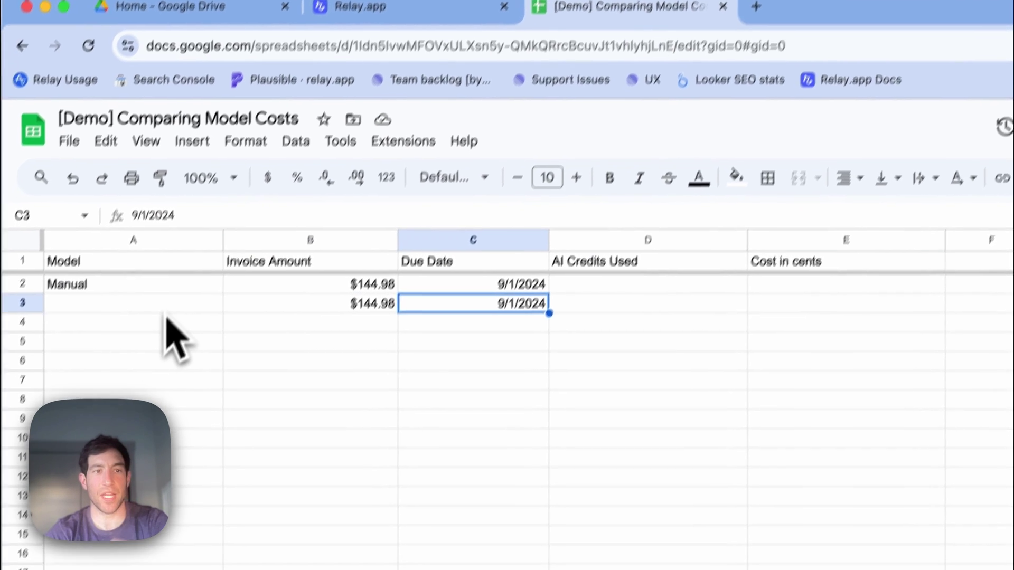
{"action": "left_click", "coordinate": [138, 343]}
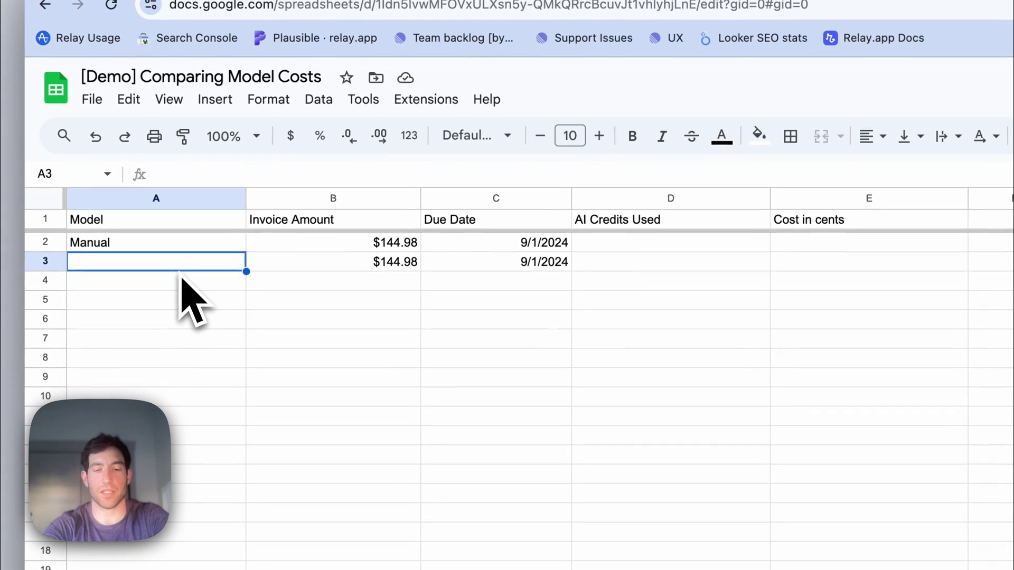
{"action": "type", "text": "Open "}
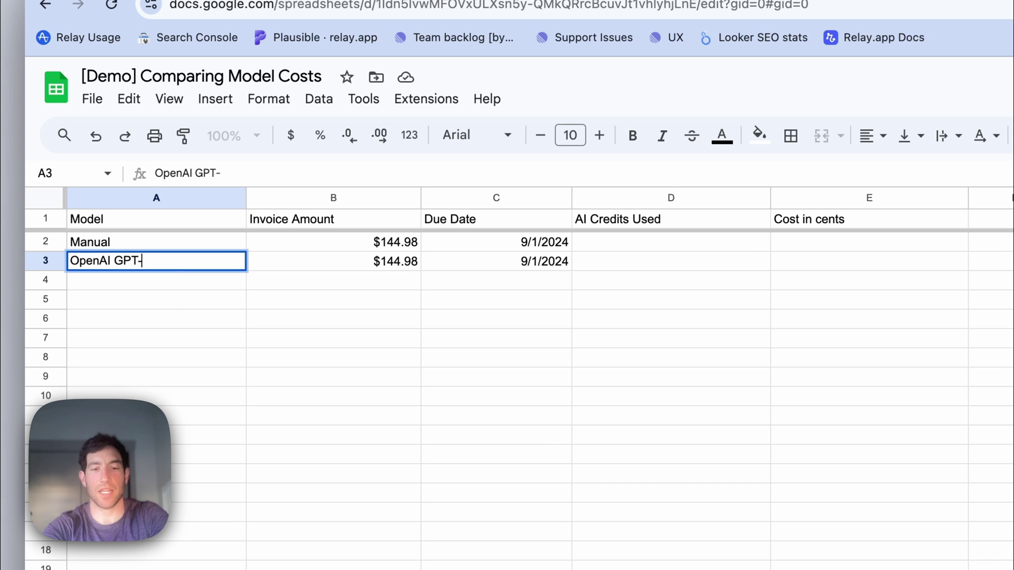
{"action": "type", "text": "AI GPT-4o"}
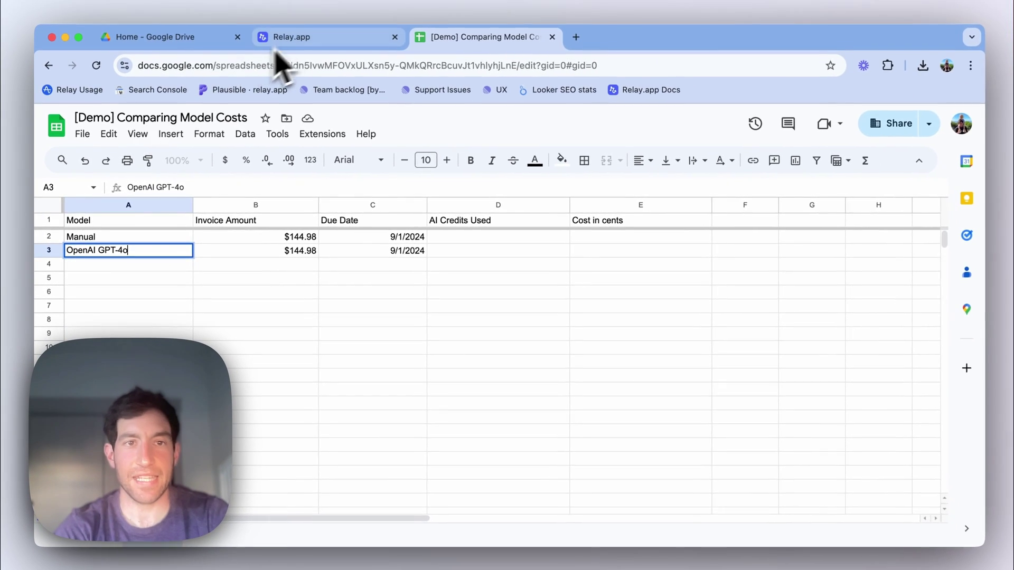
- Record 8 AI credits in D3 and compute cost with =D3*.06, giving 0.48 cents
{"action": "left_click", "coordinate": [298, 41]}
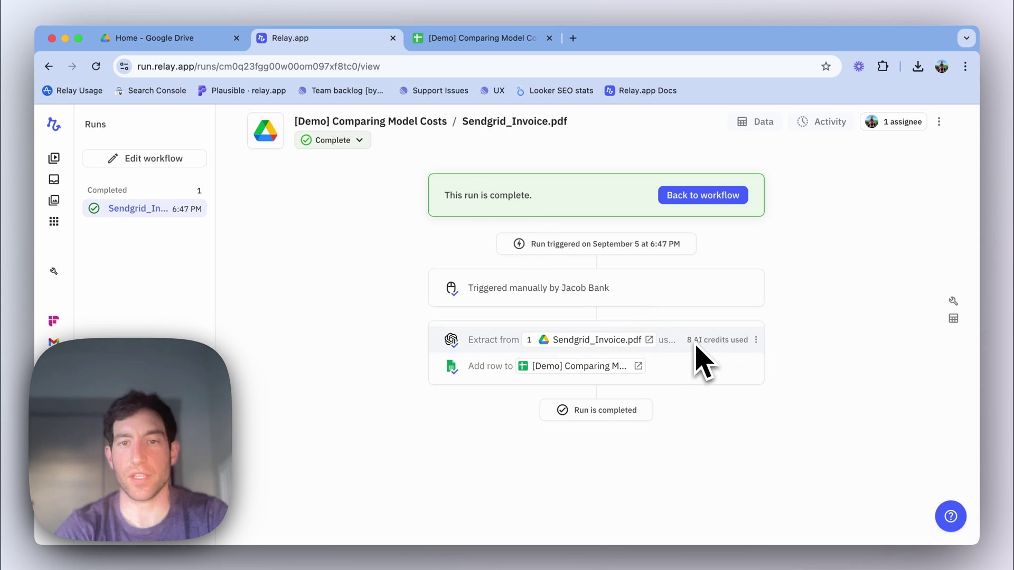
{"action": "left_click", "coordinate": [517, 49]}
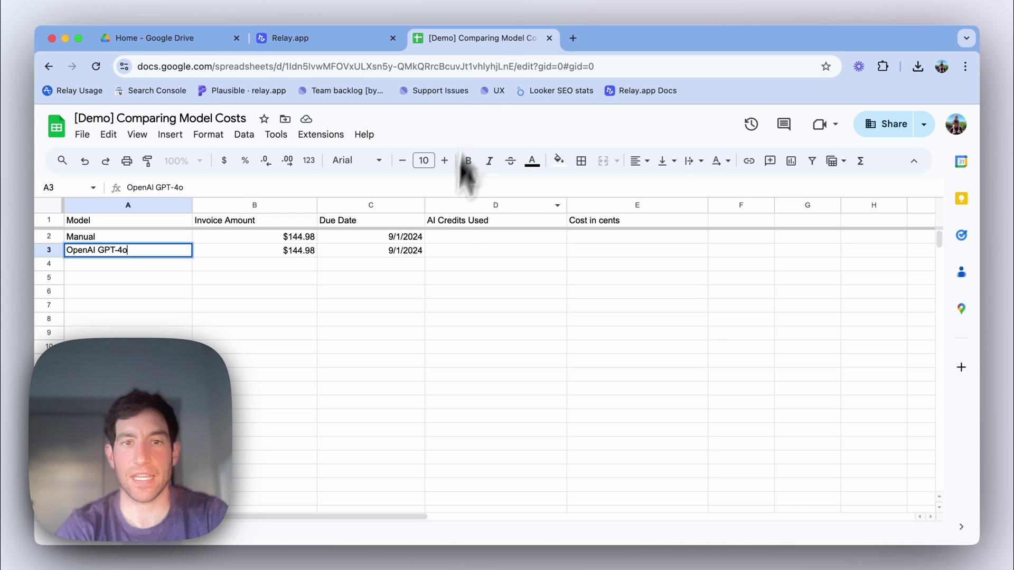
{"action": "left_click", "coordinate": [453, 254]}
{"action": "type", "text": "8"}
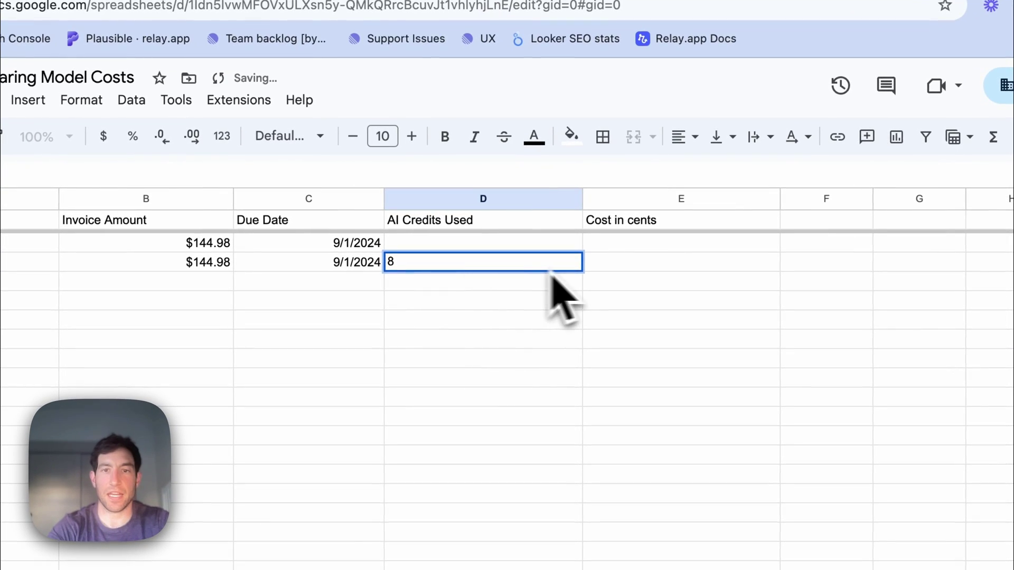
{"action": "left_click", "coordinate": [582, 252]}
{"action": "type", "text": "="}
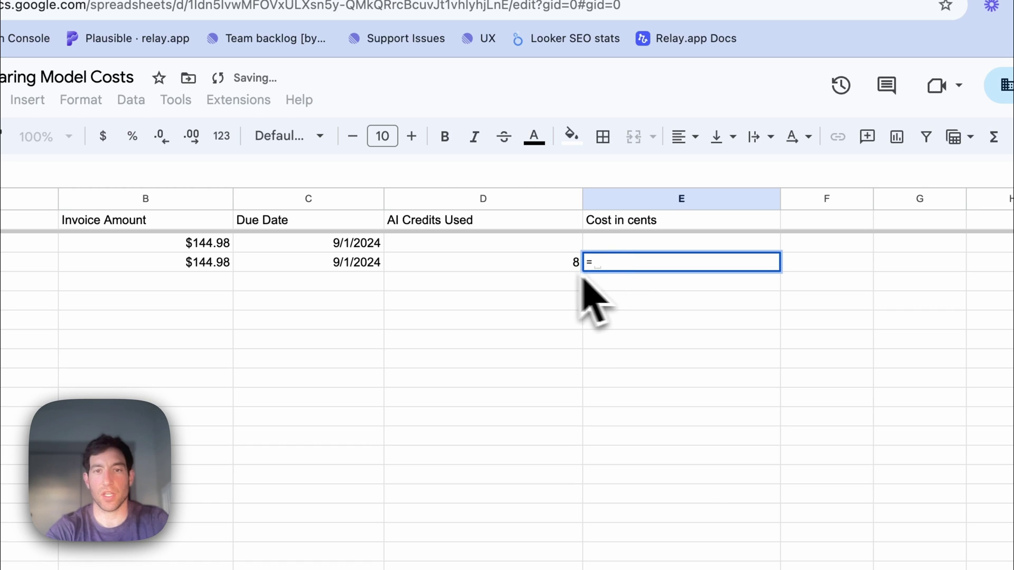
{"action": "left_click", "coordinate": [539, 268]}
{"action": "type", "text": "*.06"}
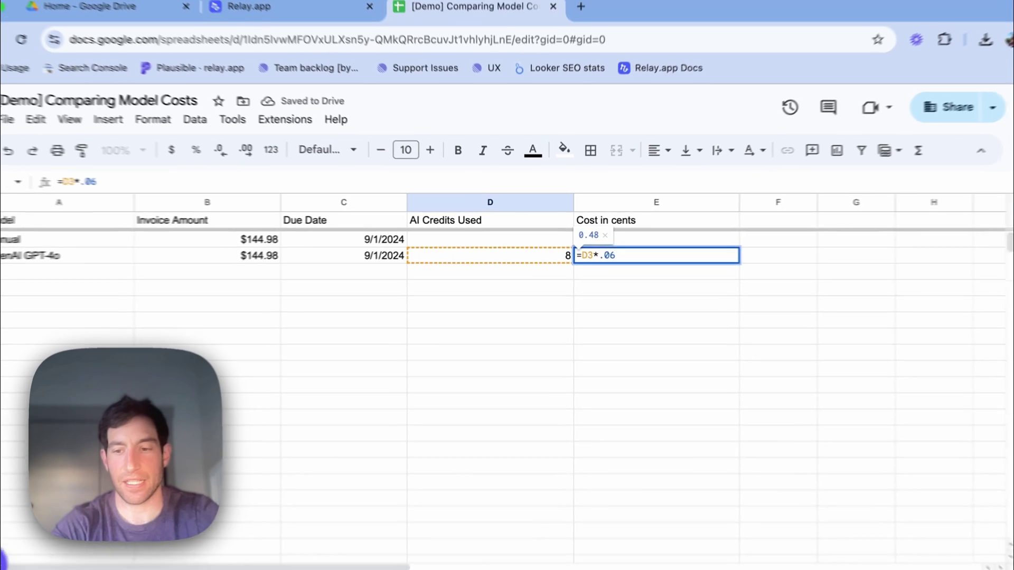
{"action": "key", "text": "Return"}
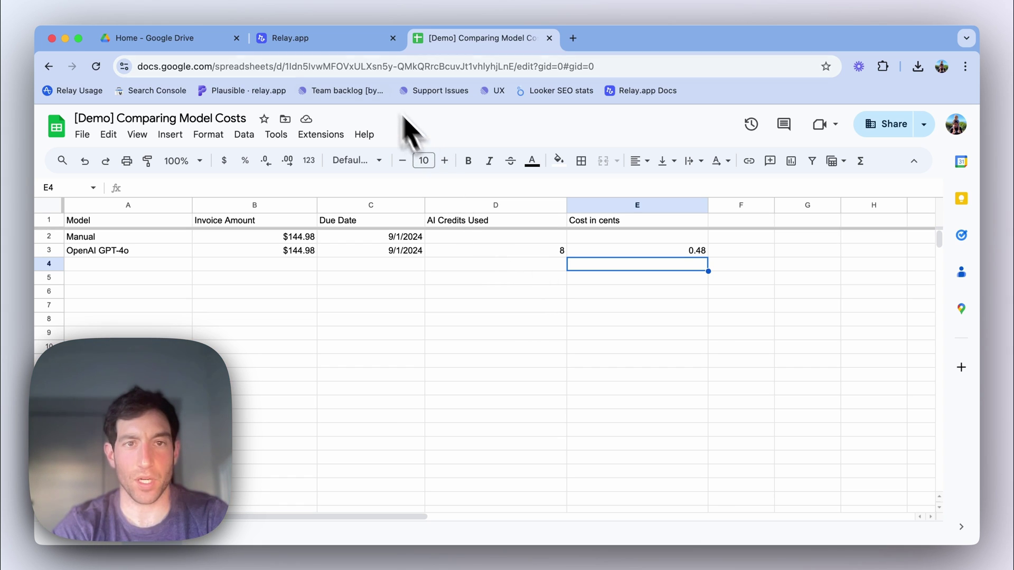
- Change the extraction step's model to GPT-4o-Mini
{"action": "left_click", "coordinate": [369, 40]}
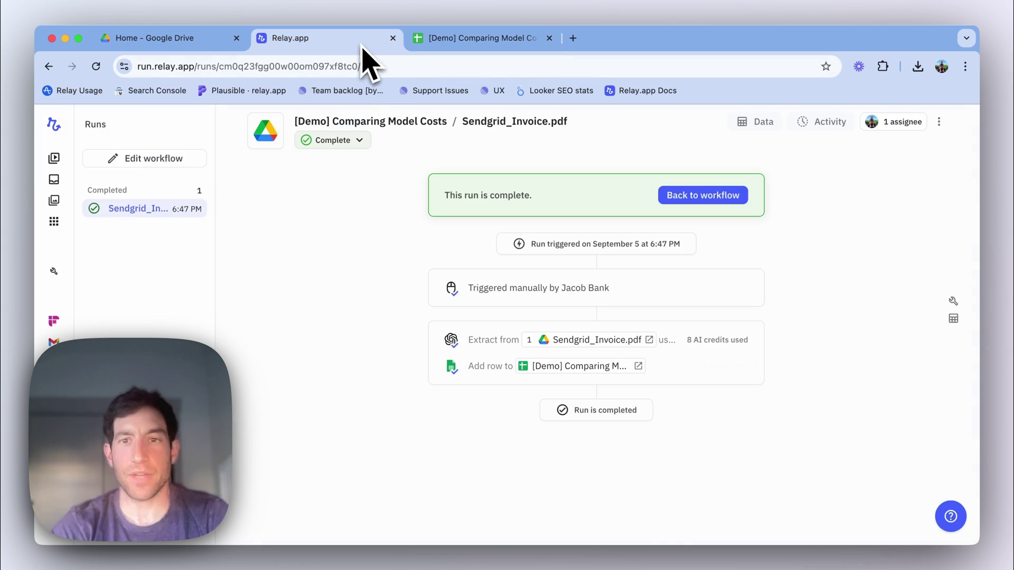
{"action": "left_click", "coordinate": [703, 201]}
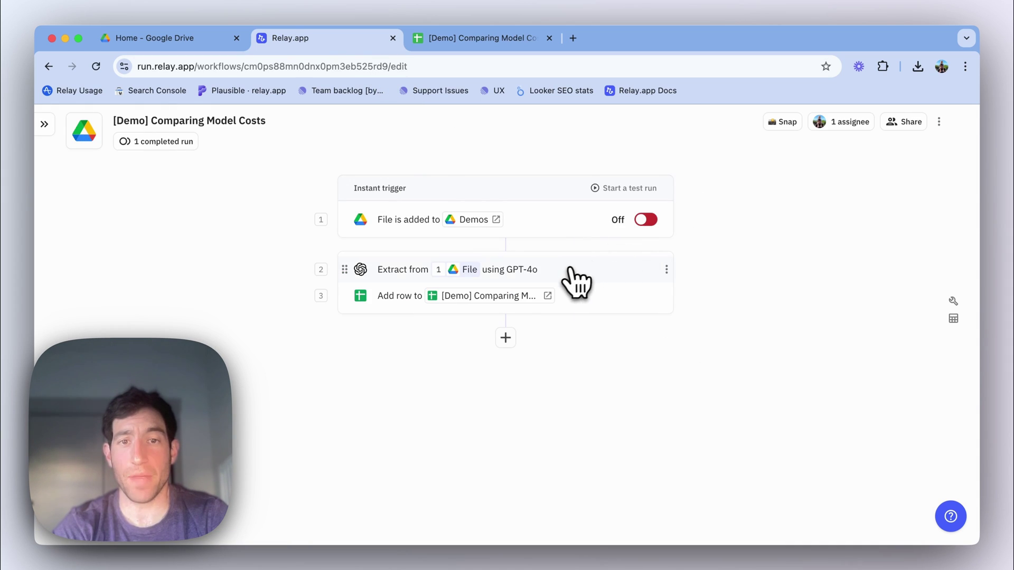
{"action": "left_click", "coordinate": [575, 281]}
{"action": "left_click", "coordinate": [584, 259]}
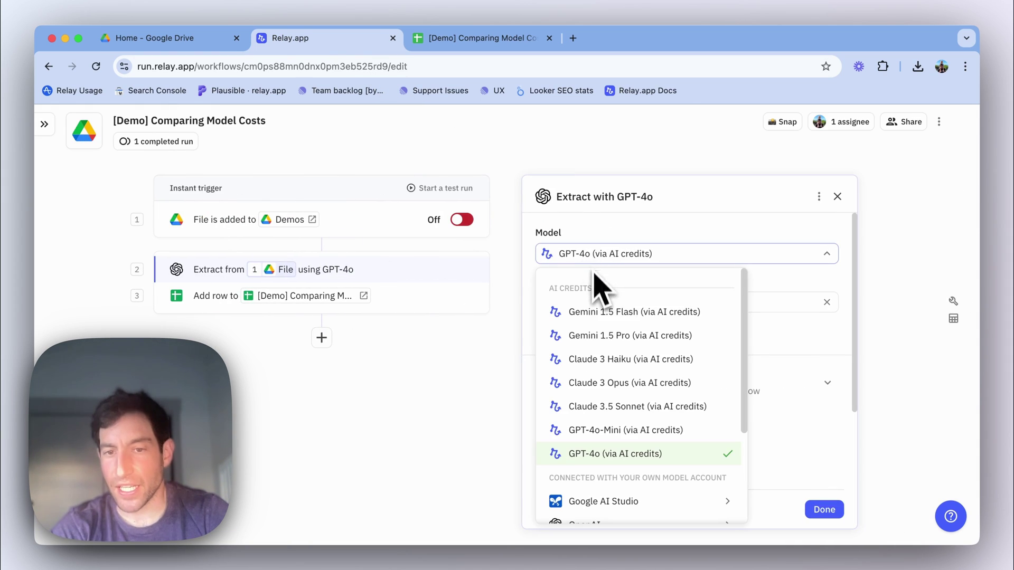
{"action": "left_click", "coordinate": [623, 427]}
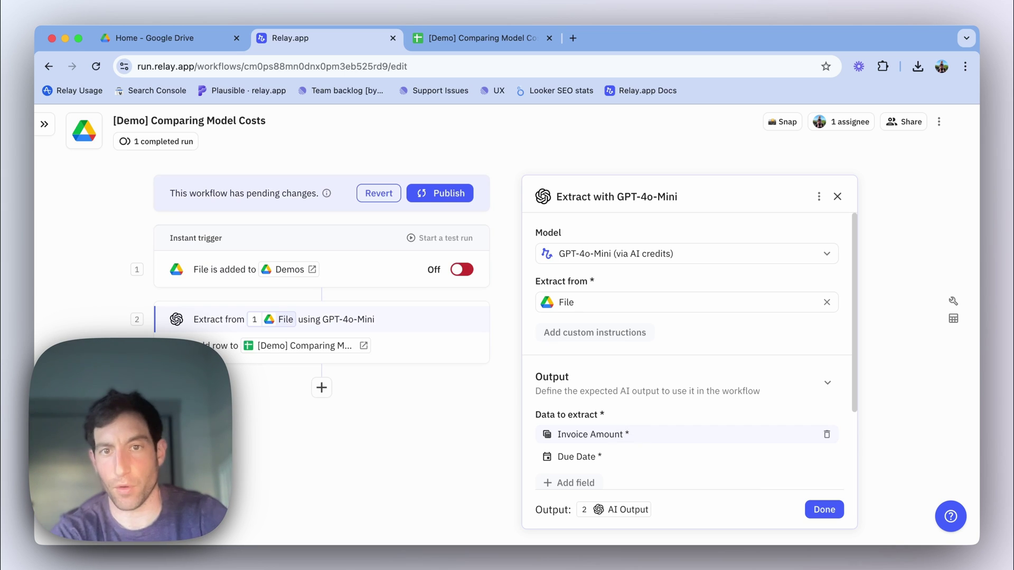
- Publish the GPT-4o-Mini version and start a test run on Sendgrid_Invoice.pdf
{"action": "left_click", "coordinate": [446, 193]}
{"action": "left_click", "coordinate": [575, 361]}
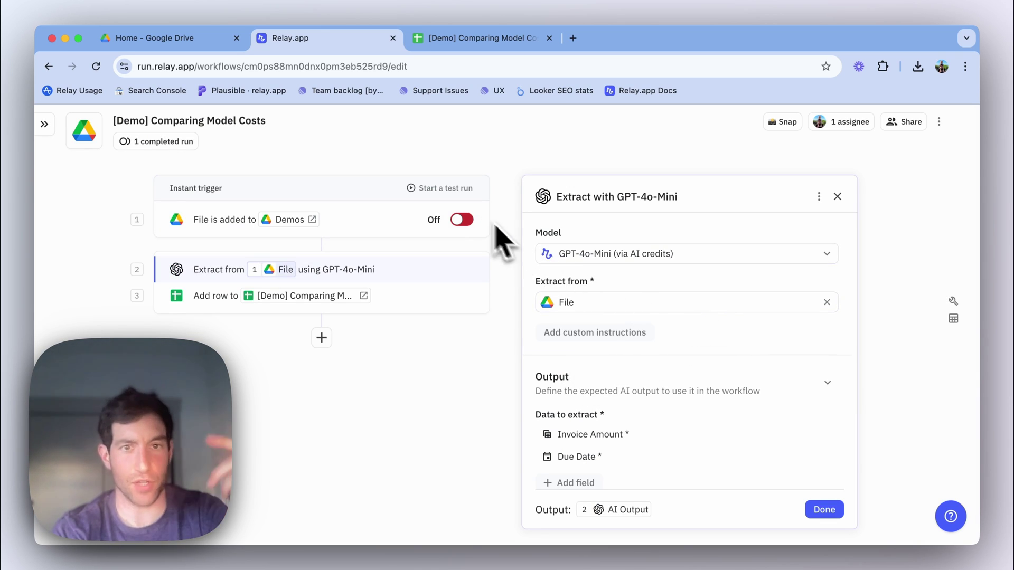
{"action": "left_click", "coordinate": [465, 189]}
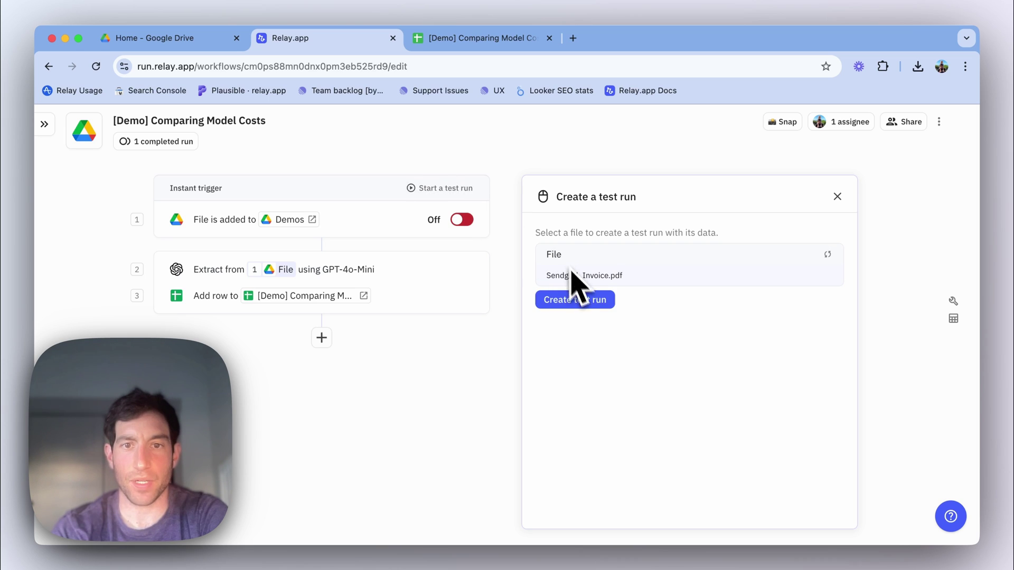
{"action": "left_click", "coordinate": [580, 299]}
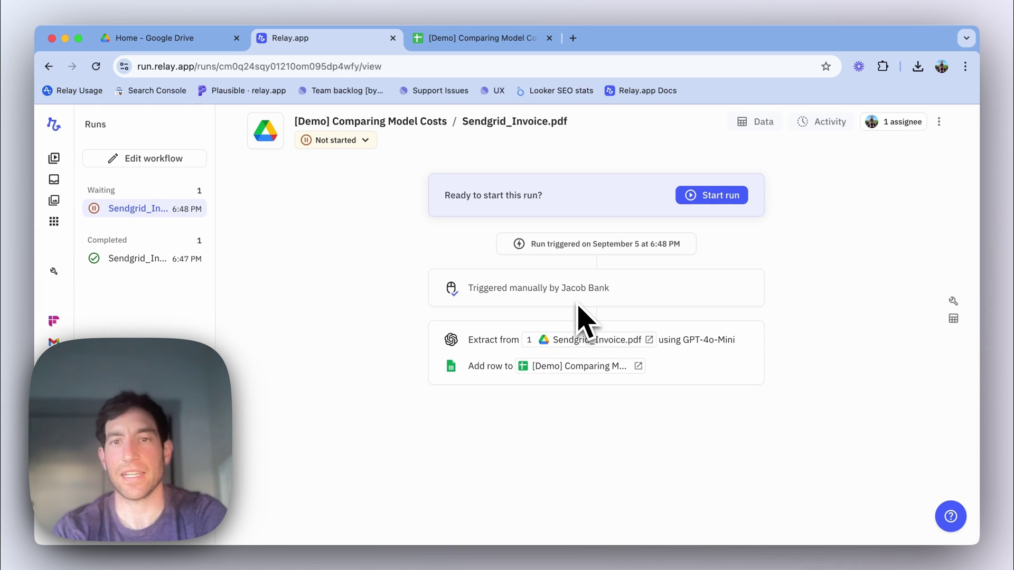
{"action": "left_click", "coordinate": [718, 195]}
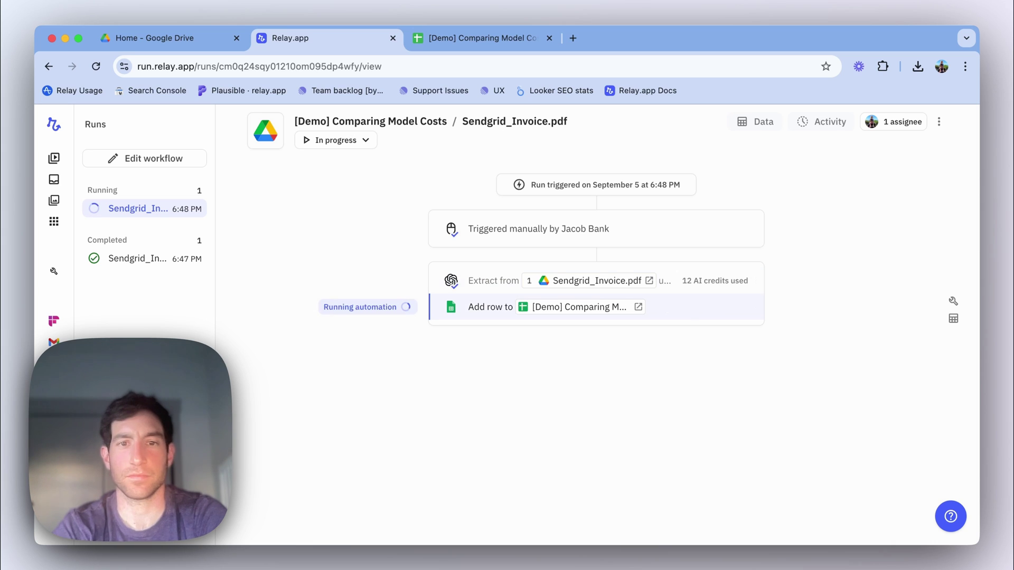
- Label row 4 as OpenAI GPT-4o mini
{"action": "left_click", "coordinate": [515, 38]}
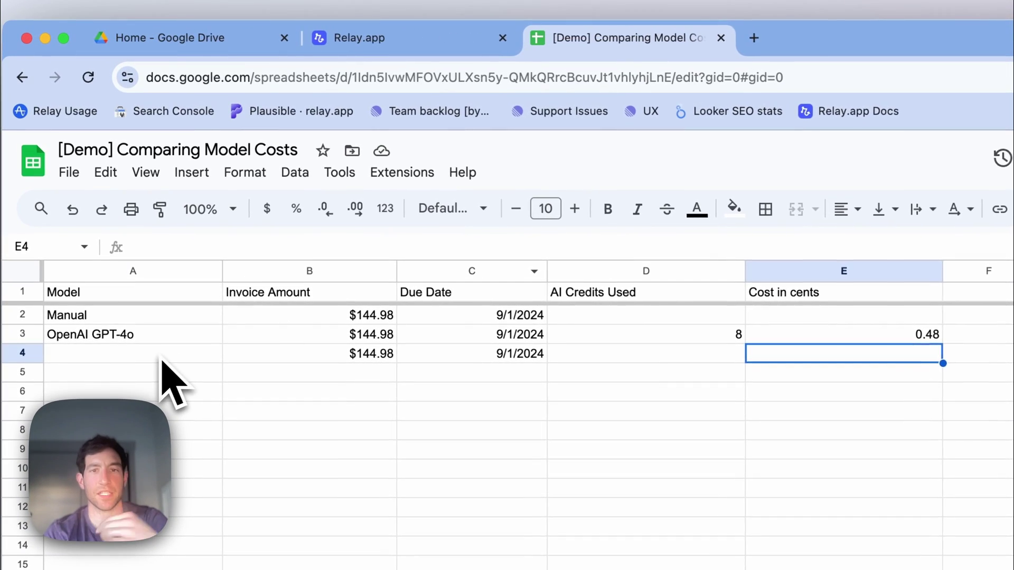
{"action": "left_click", "coordinate": [148, 283]}
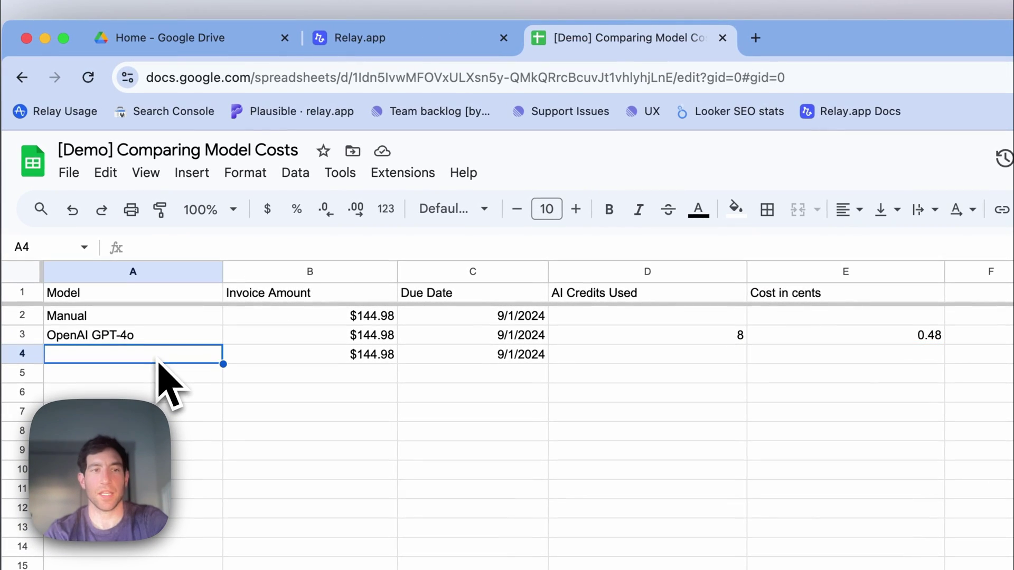
{"action": "type", "text": "OpenAI GPT-4o mini"}
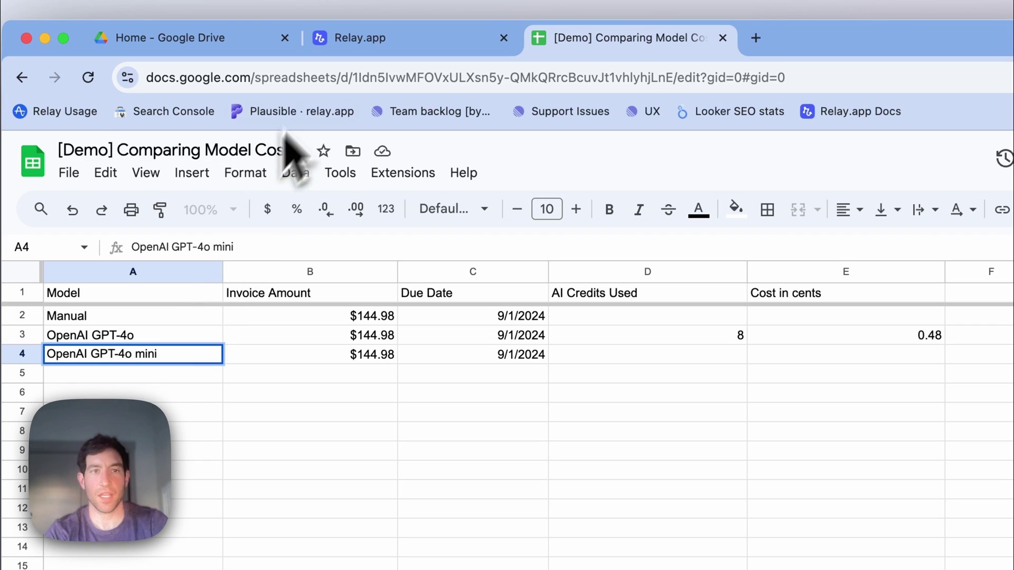
- Enter 12 AI credits in D4 and fill the cost formula down to E4, giving 0.72
{"action": "left_click", "coordinate": [343, 47]}
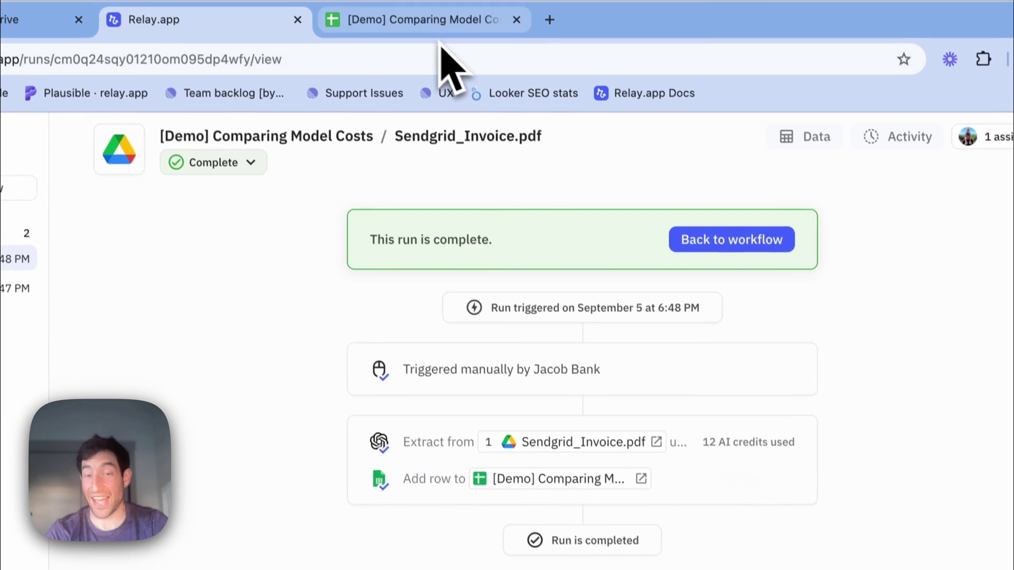
{"action": "left_click", "coordinate": [438, 26]}
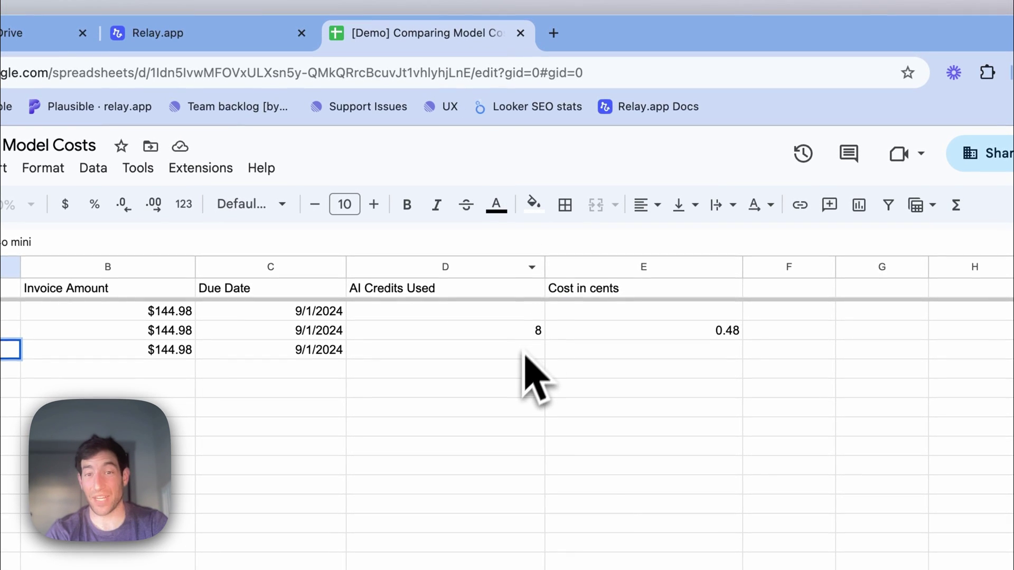
{"action": "left_click", "coordinate": [513, 343]}
{"action": "type", "text": "12"}
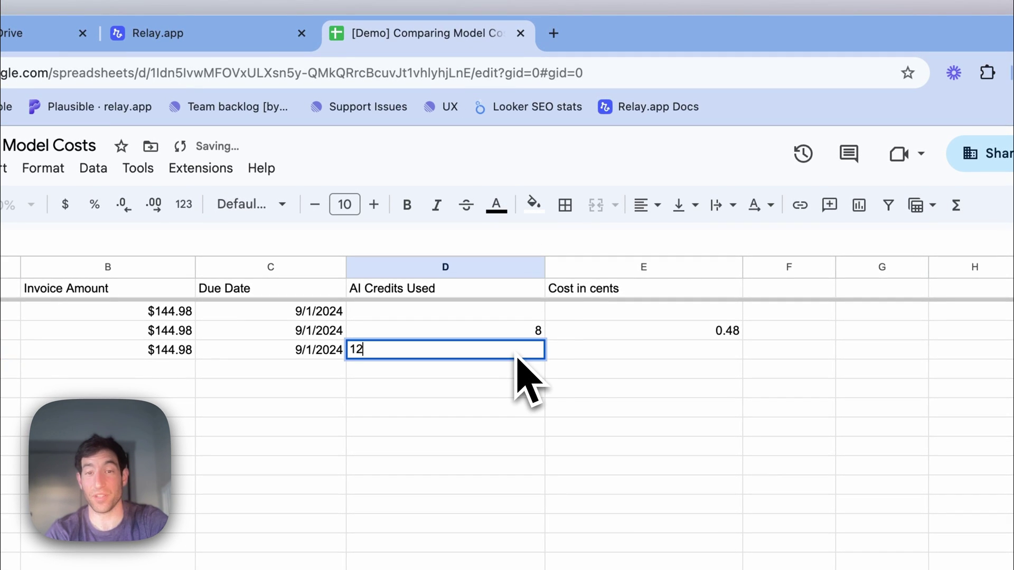
{"action": "left_click", "coordinate": [729, 332]}
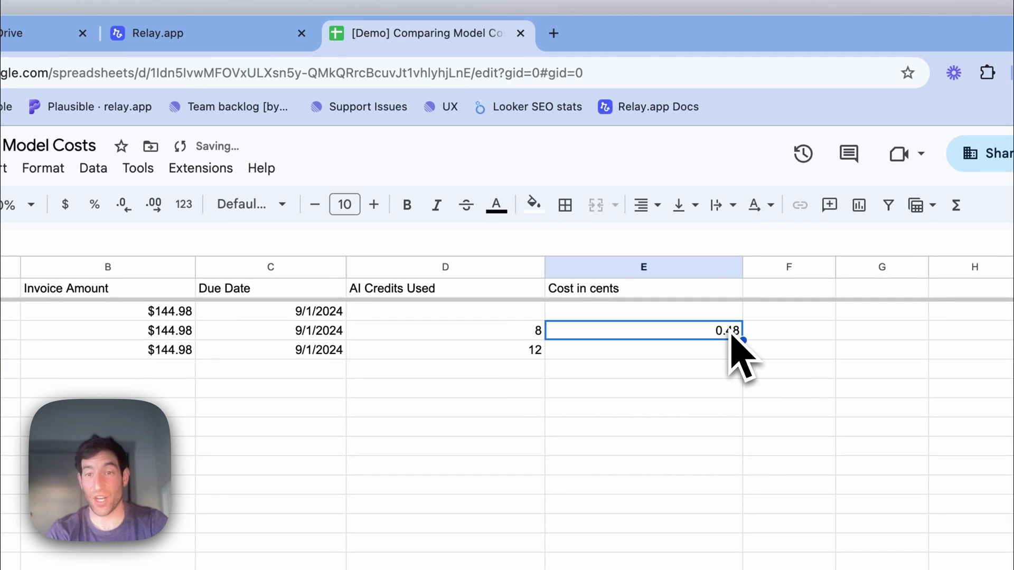
{"action": "left_click_drag", "start_coordinate": [741, 339], "coordinate": [742, 350]}
{"action": "left_click", "coordinate": [785, 371]}
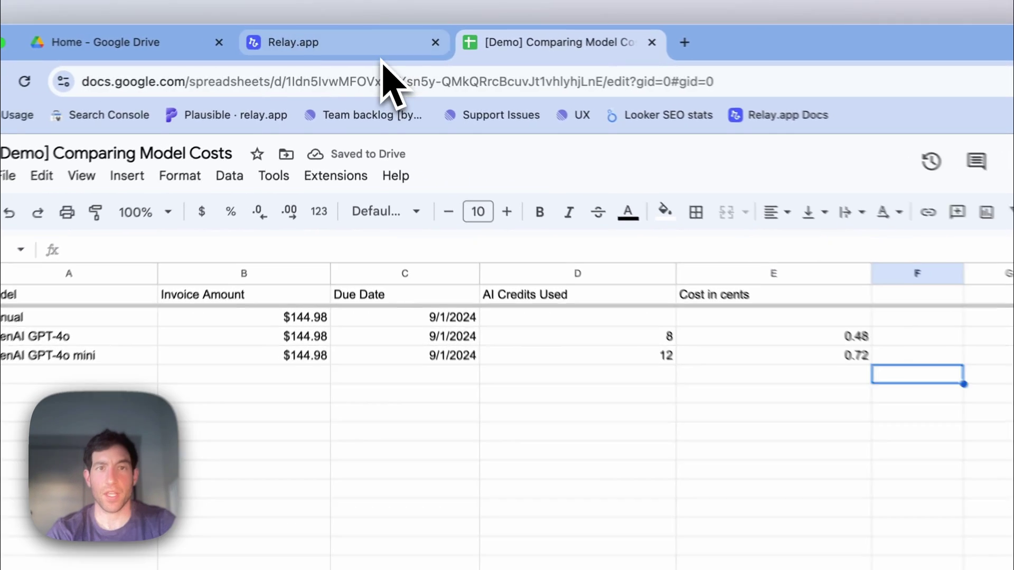
- Set the extraction model to Claude 3 Haiku and publish that workflow version
{"action": "left_click", "coordinate": [382, 53]}
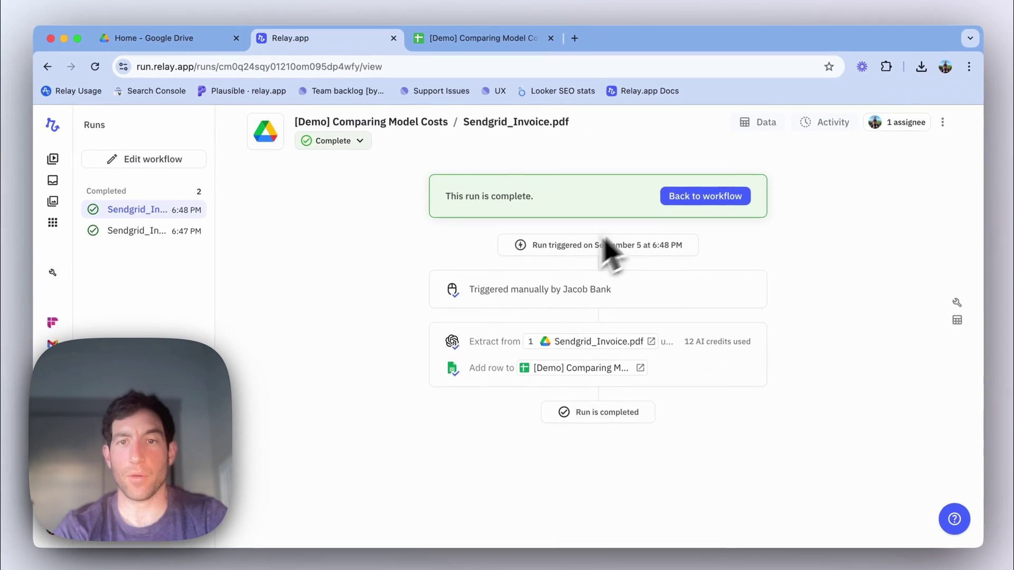
{"action": "left_click", "coordinate": [676, 198]}
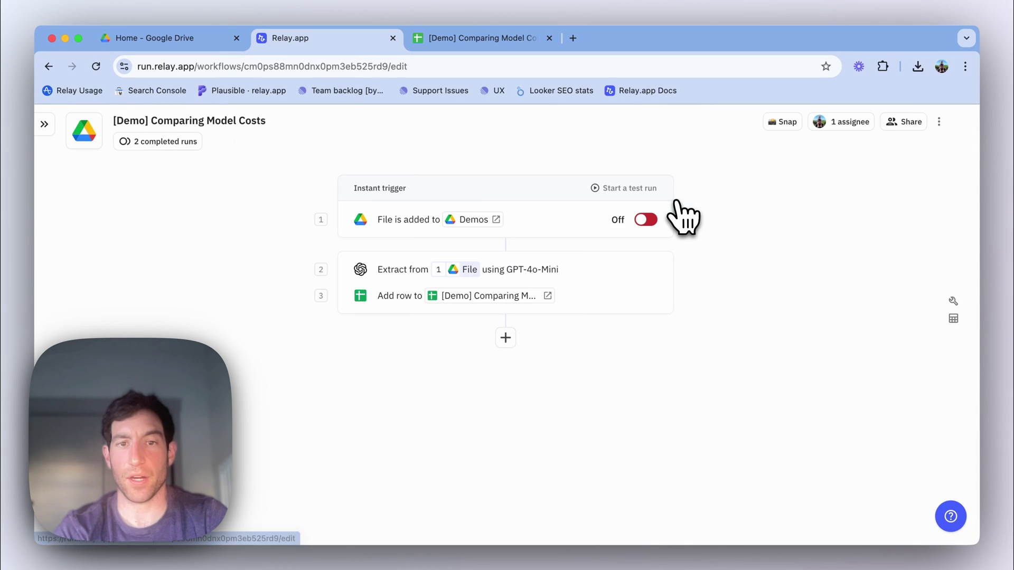
{"action": "left_click", "coordinate": [581, 272]}
{"action": "left_click", "coordinate": [597, 254]}
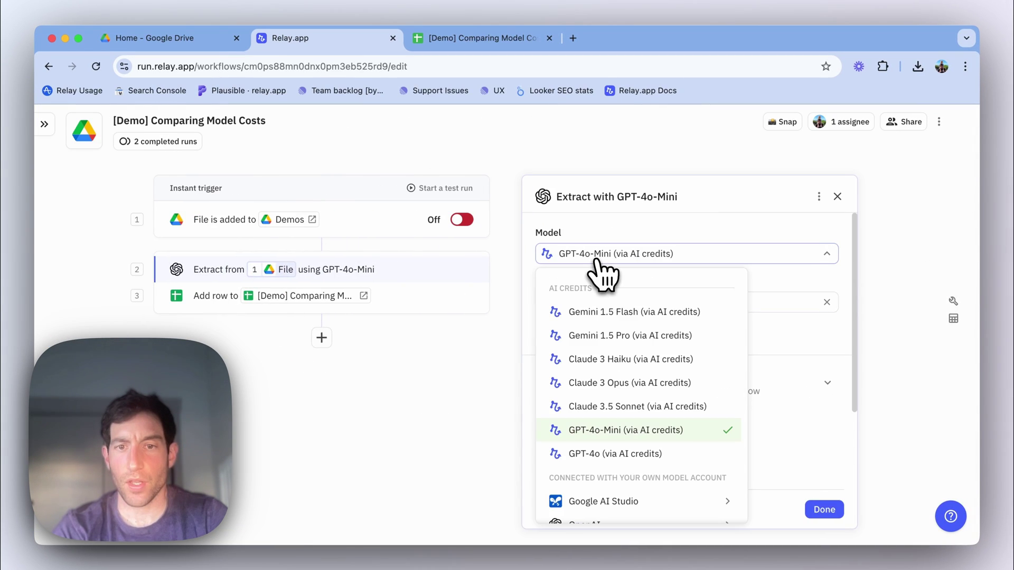
{"action": "left_click", "coordinate": [600, 359]}
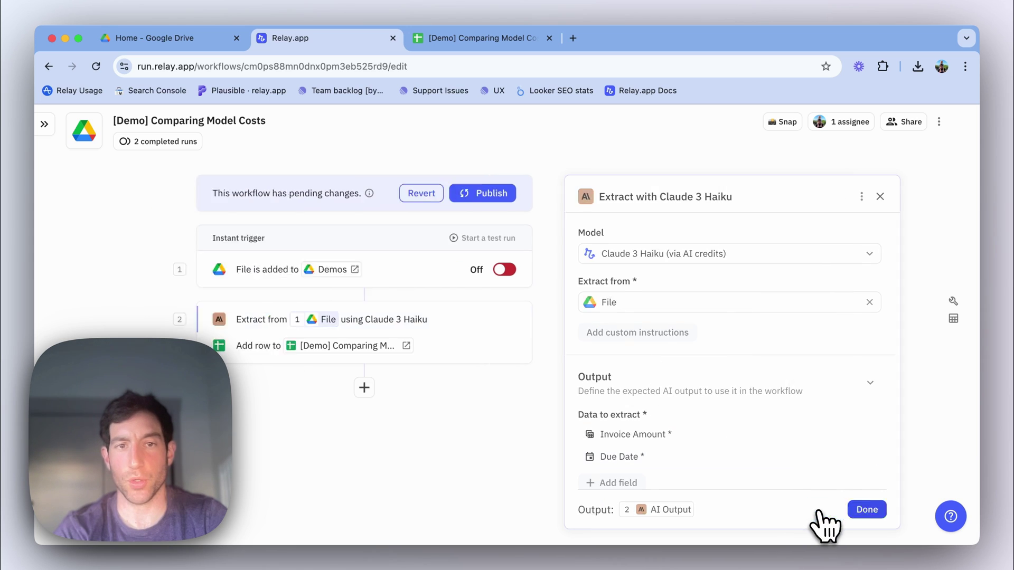
{"action": "left_click", "coordinate": [891, 510]}
{"action": "left_click", "coordinate": [620, 193]}
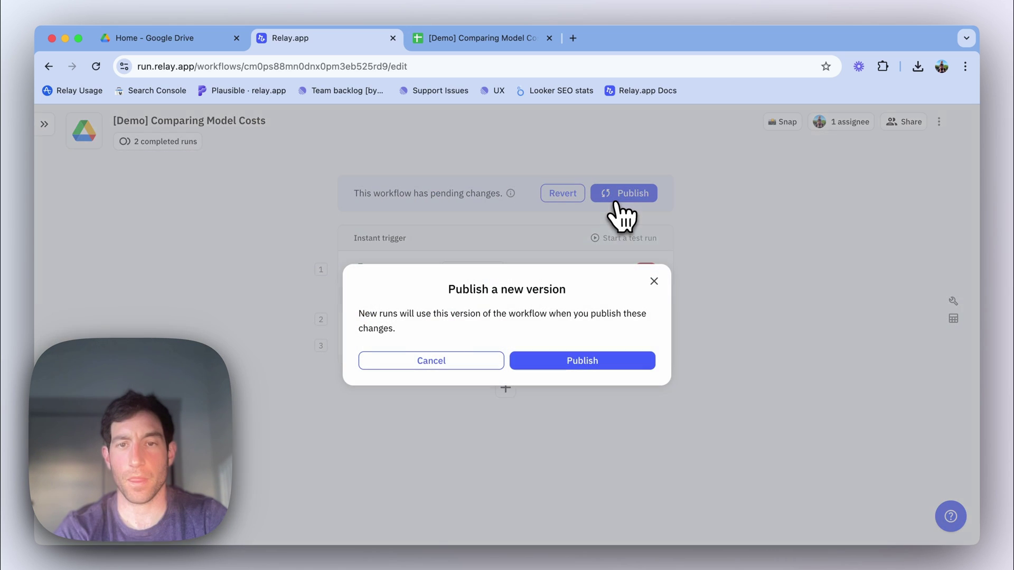
{"action": "left_click", "coordinate": [573, 353]}
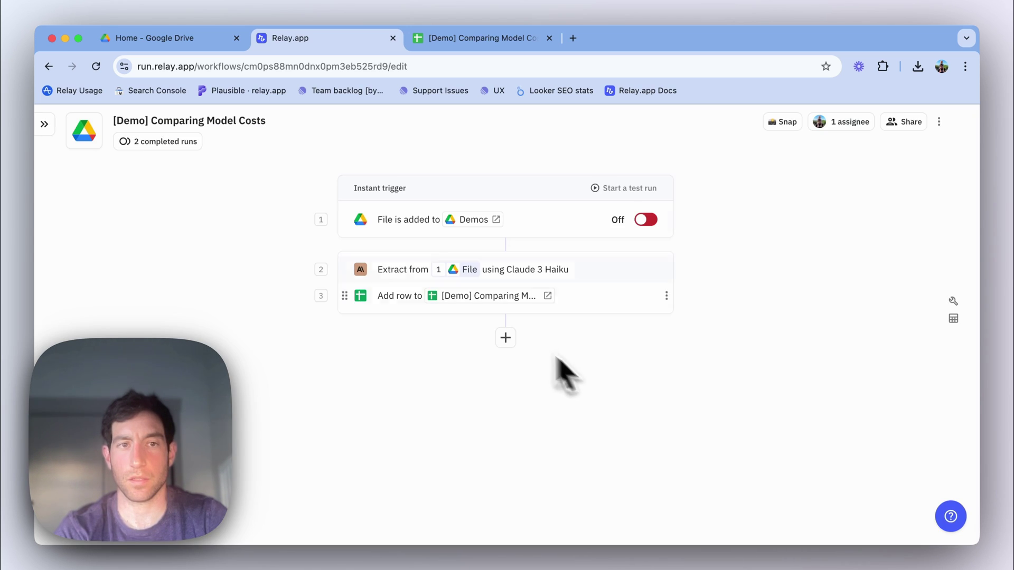
- Start a Claude 3 Haiku test run on Sendgrid_Invoice.pdf
{"action": "left_click", "coordinate": [629, 188]}
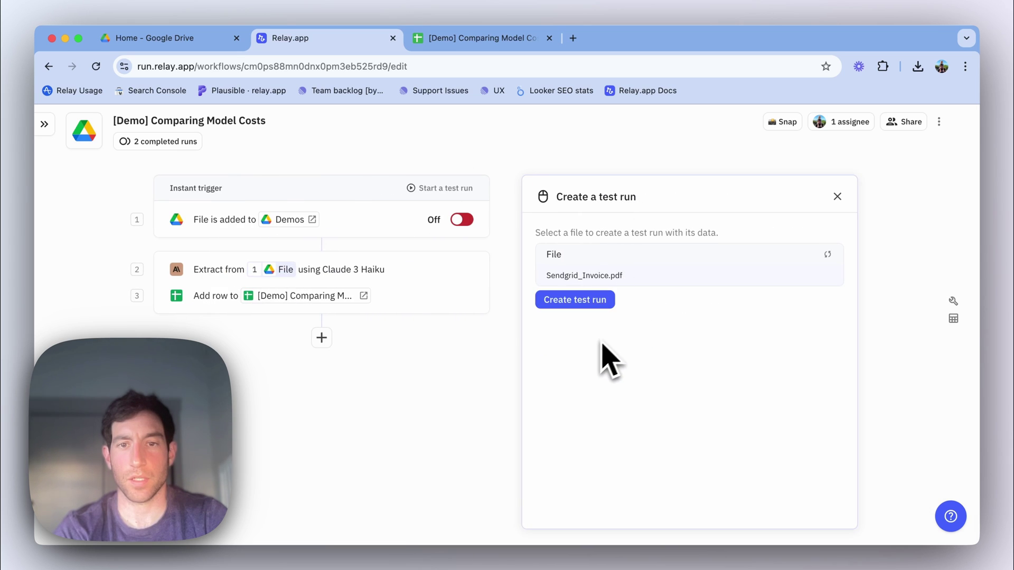
{"action": "left_click", "coordinate": [585, 301]}
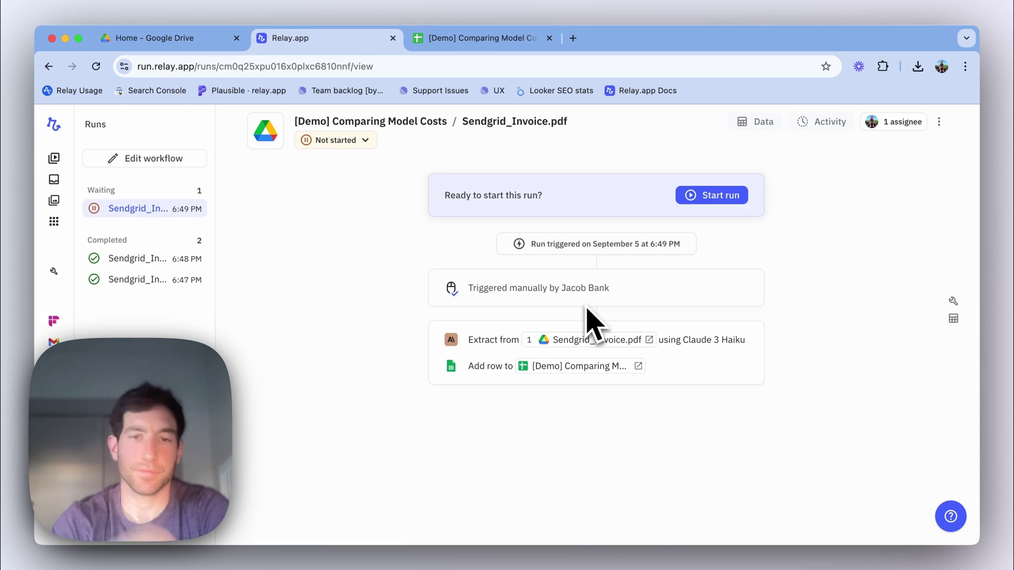
{"action": "left_click", "coordinate": [706, 197]}
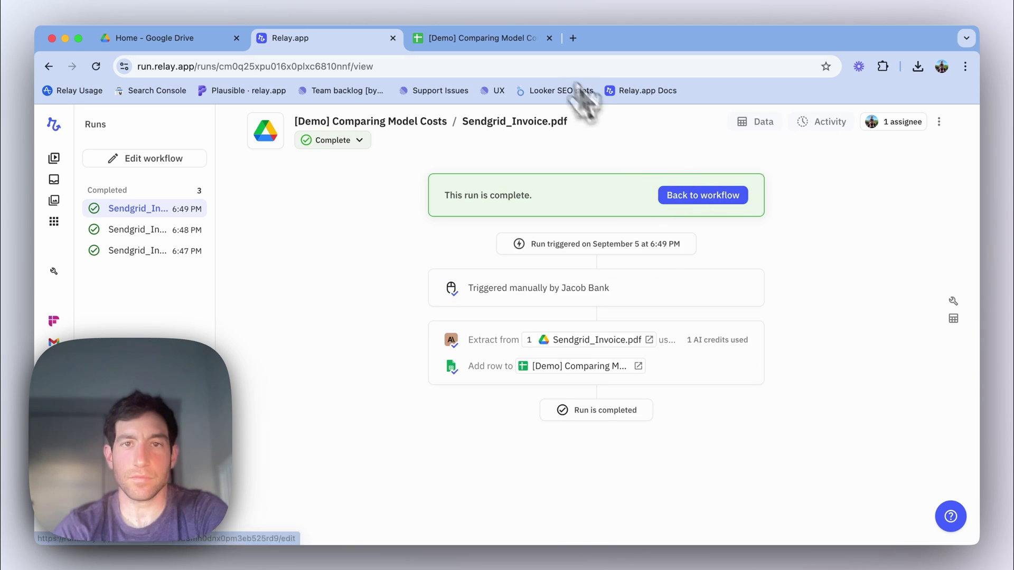
- Check the sheet and the extraction step's run details, confirming 1 AI credit used
{"action": "left_click", "coordinate": [526, 43]}
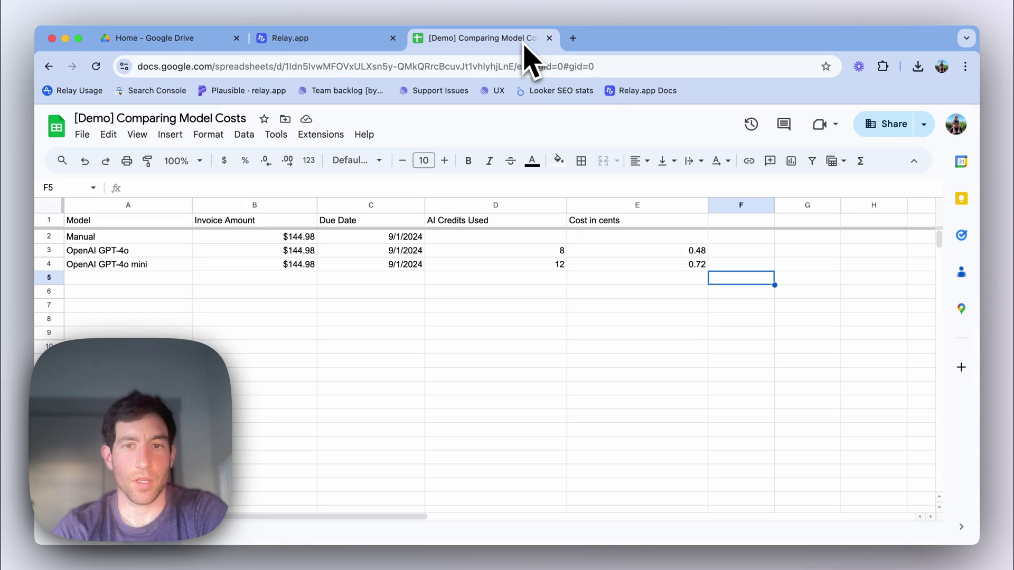
{"action": "left_click", "coordinate": [373, 42]}
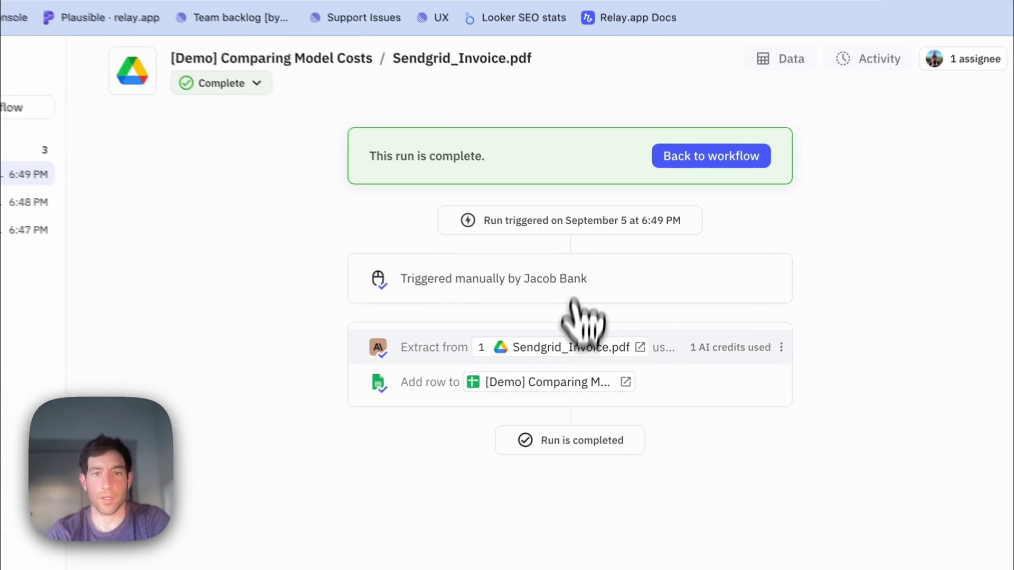
{"action": "left_click", "coordinate": [459, 347]}
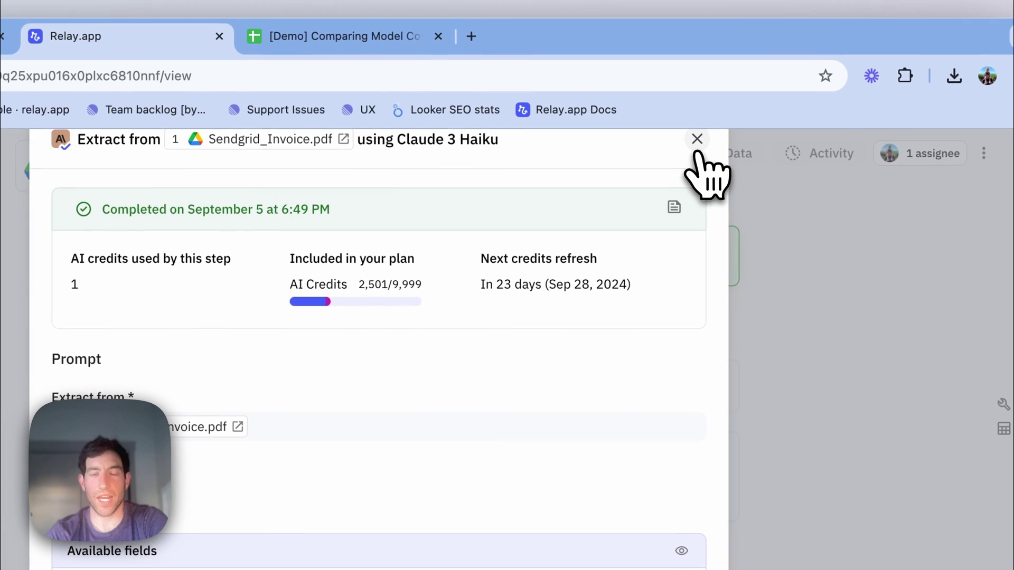
{"action": "left_click", "coordinate": [805, 5]}
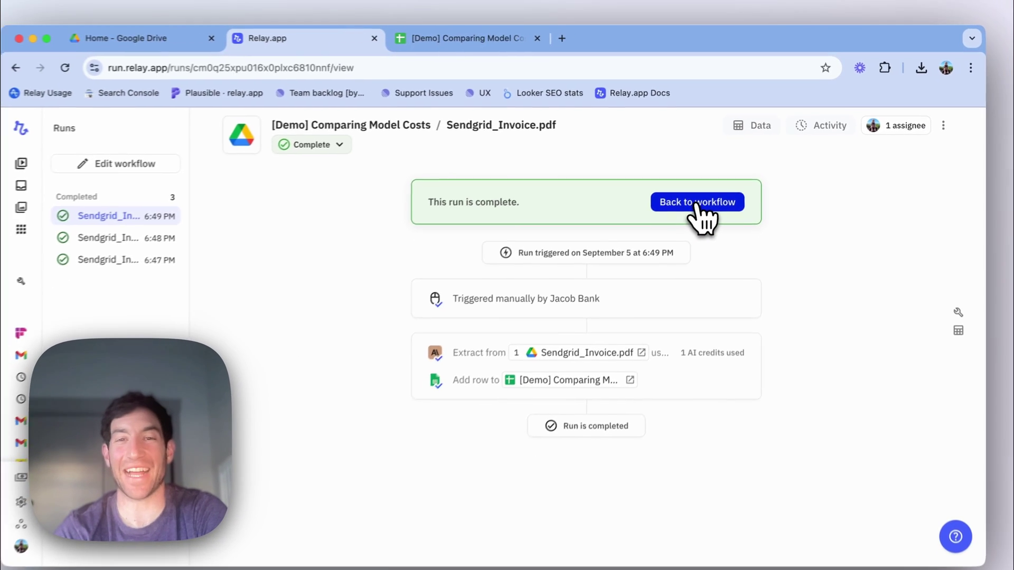
- Switch the extraction model to Claude 3 Opus and publish the new version
{"action": "left_click", "coordinate": [681, 262]}
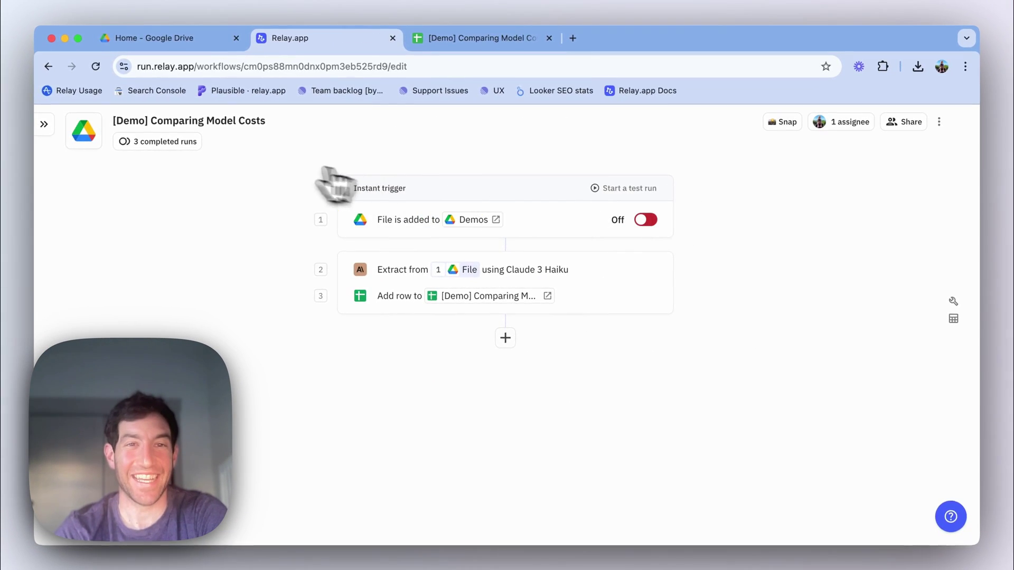
{"action": "left_click", "coordinate": [456, 272]}
{"action": "left_click", "coordinate": [639, 272]}
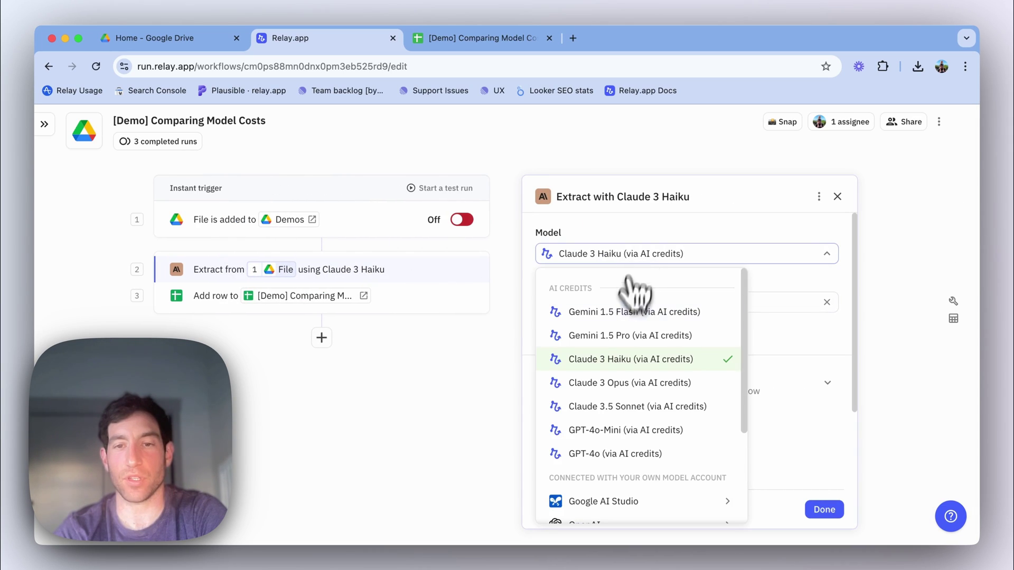
{"action": "left_click", "coordinate": [622, 385]}
{"action": "left_click", "coordinate": [823, 509]}
{"action": "left_click", "coordinate": [624, 197]}
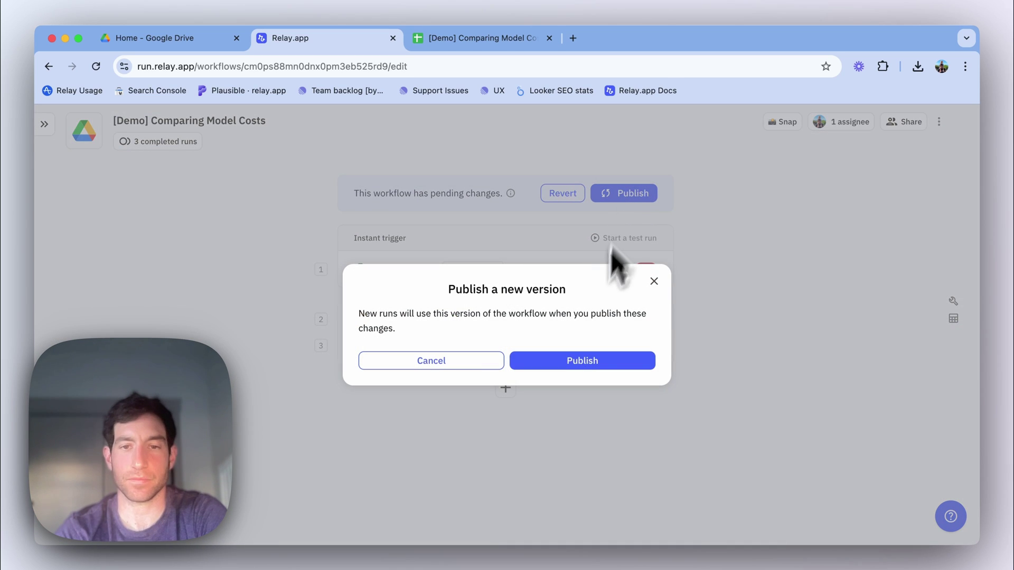
{"action": "left_click", "coordinate": [586, 362]}
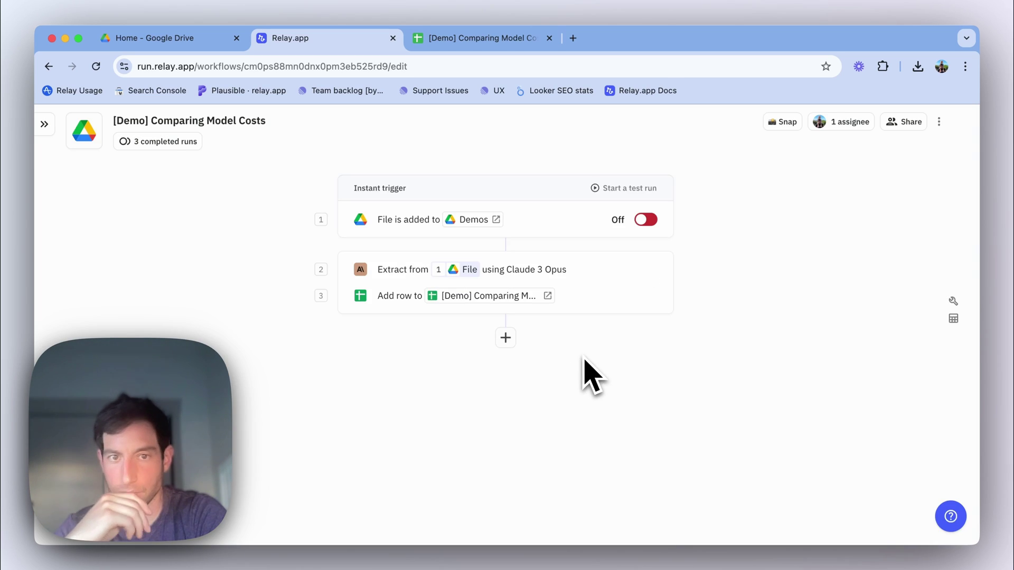
- Run a Claude 3 Opus test on Sendgrid_Invoice.pdf
{"action": "left_click", "coordinate": [602, 188]}
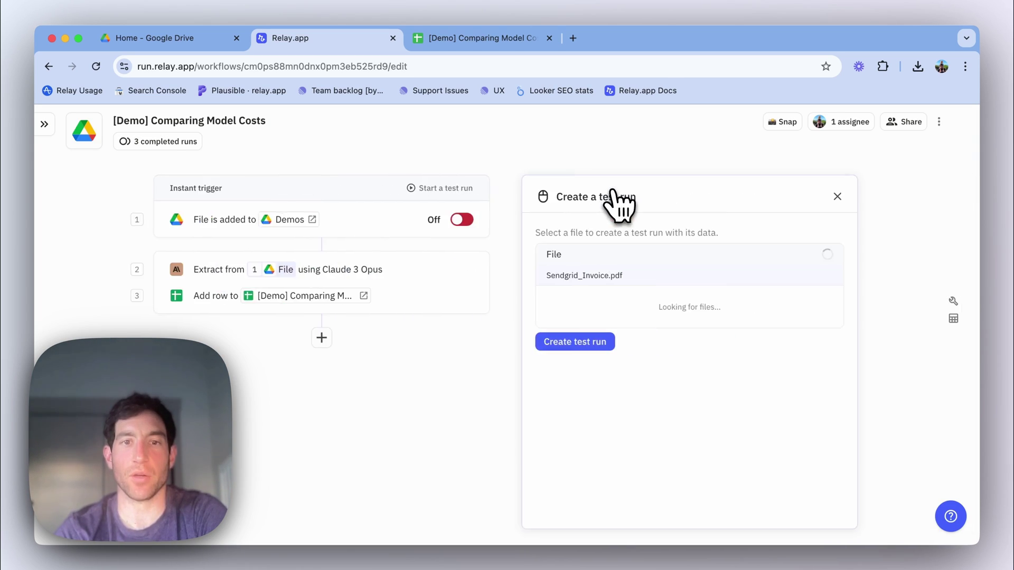
{"action": "left_click", "coordinate": [601, 301]}
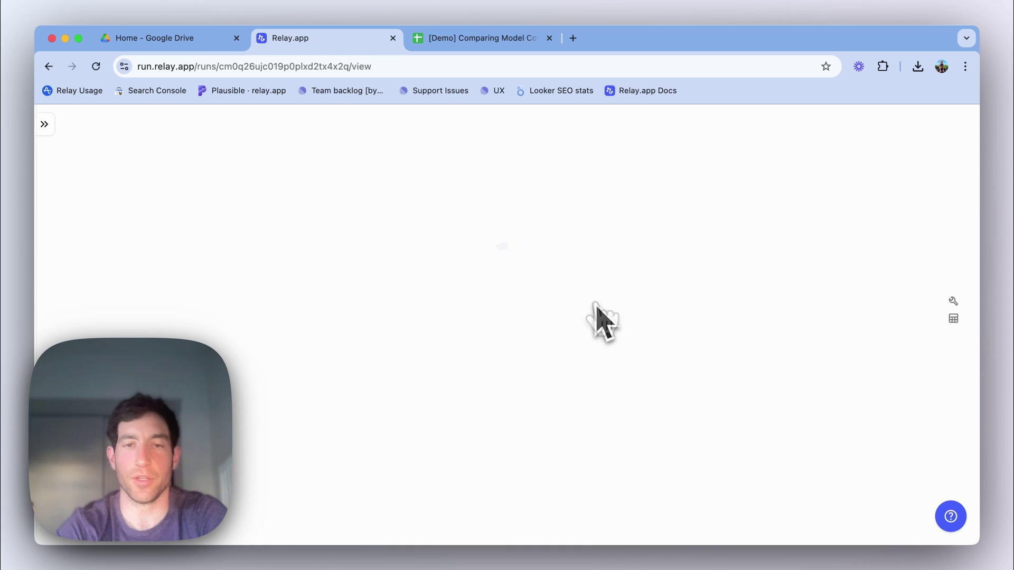
{"action": "left_click", "coordinate": [713, 198]}
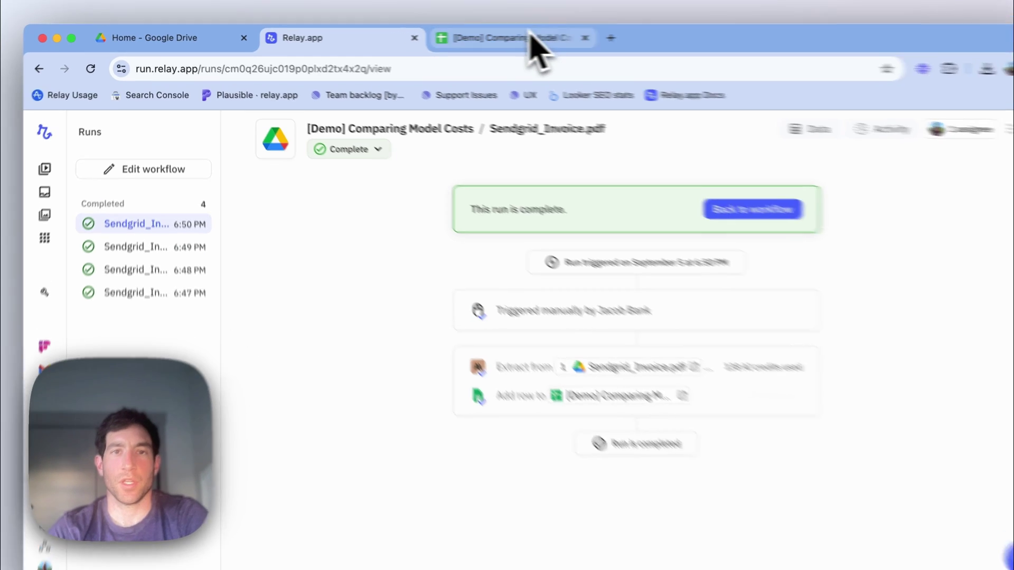
- Check the extracted $95.03 amount and label row 5 'Claude 3 Opus'
{"action": "left_click", "coordinate": [536, 38]}
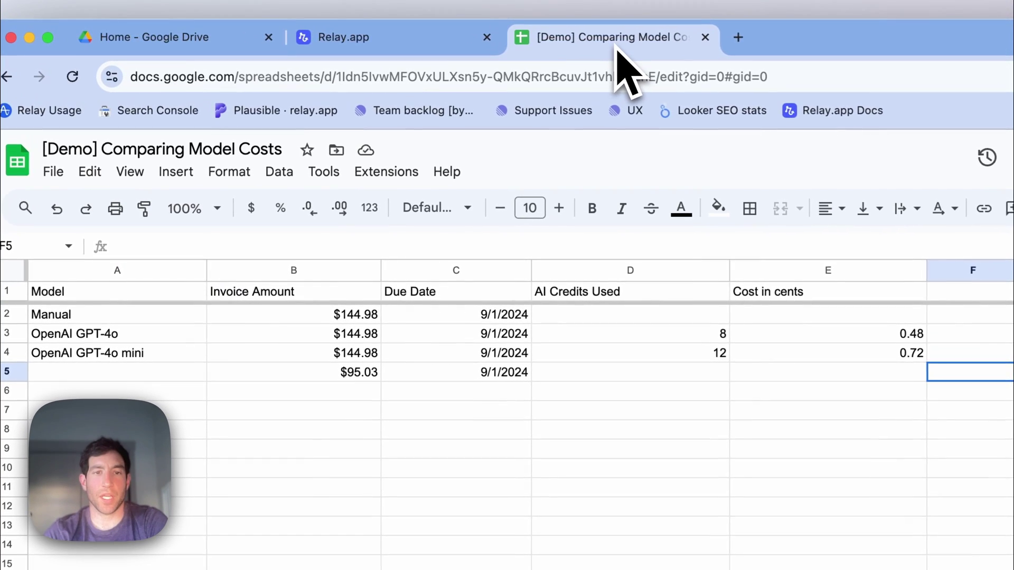
{"action": "left_click", "coordinate": [357, 376]}
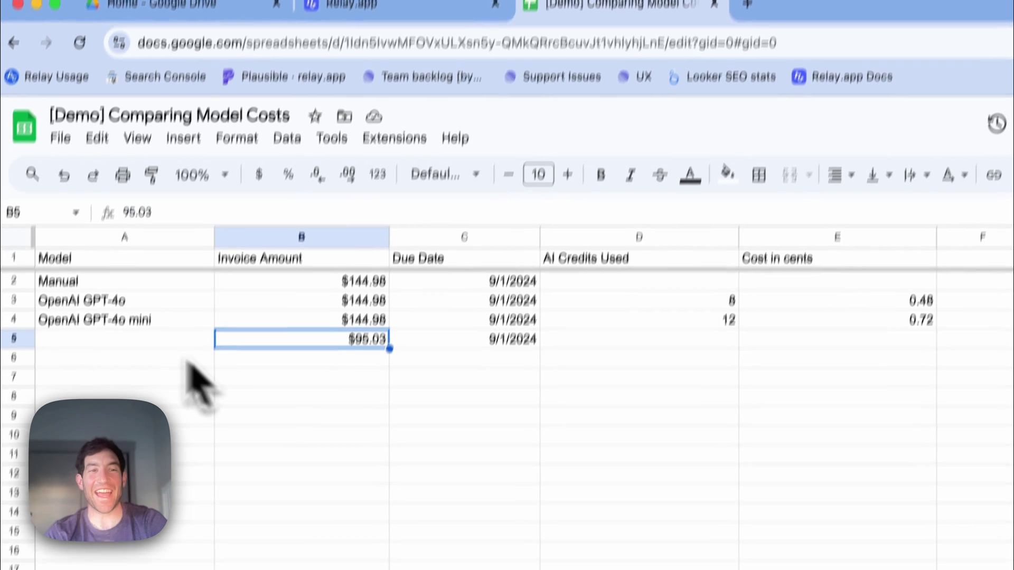
{"action": "left_click", "coordinate": [111, 378]}
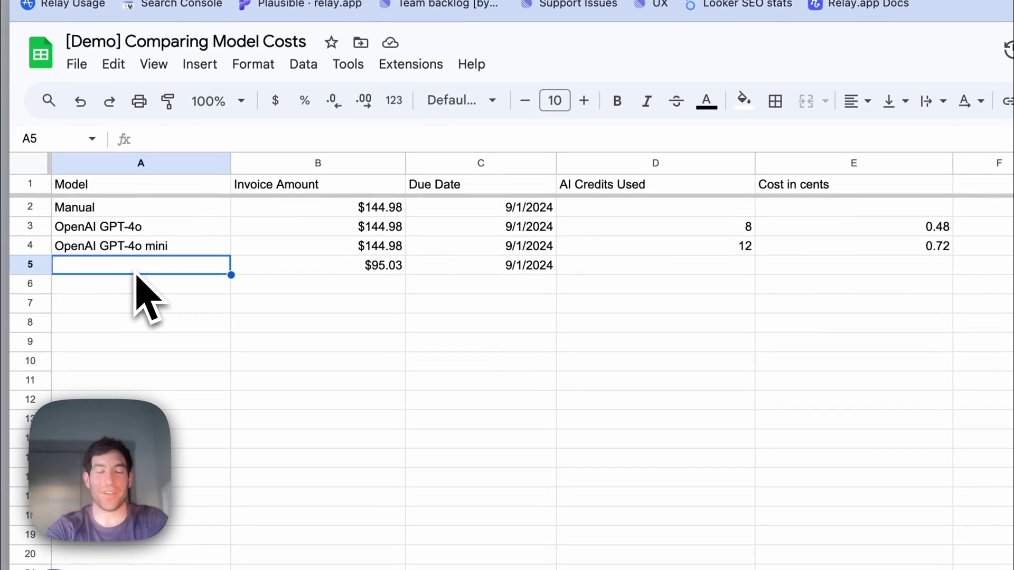
{"action": "type", "text": "Claude 3 Opus"}
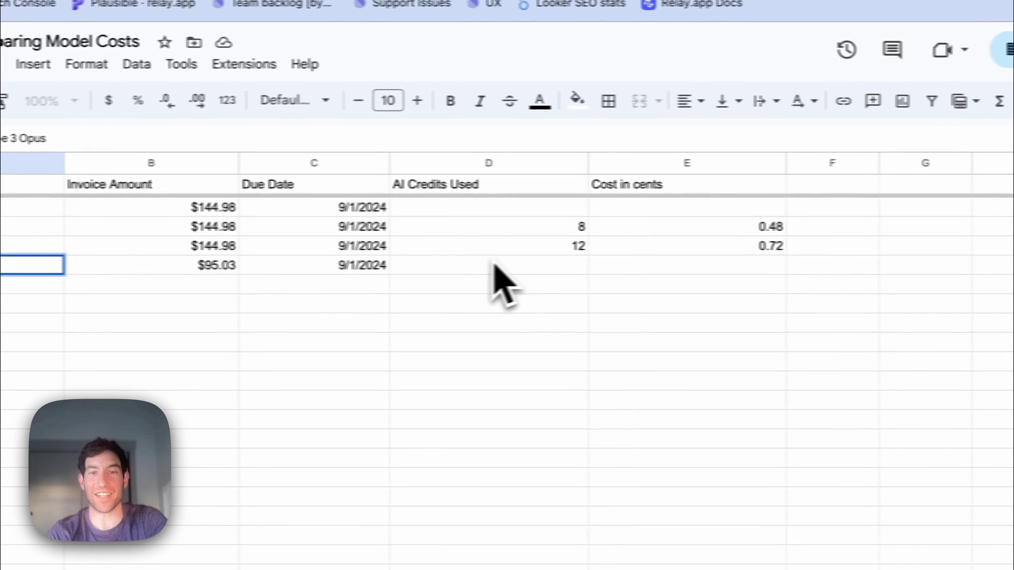
- Enter 138 AI credits in D5 and extend the cost formula to E5, giving 8.28
{"action": "left_click", "coordinate": [613, 265]}
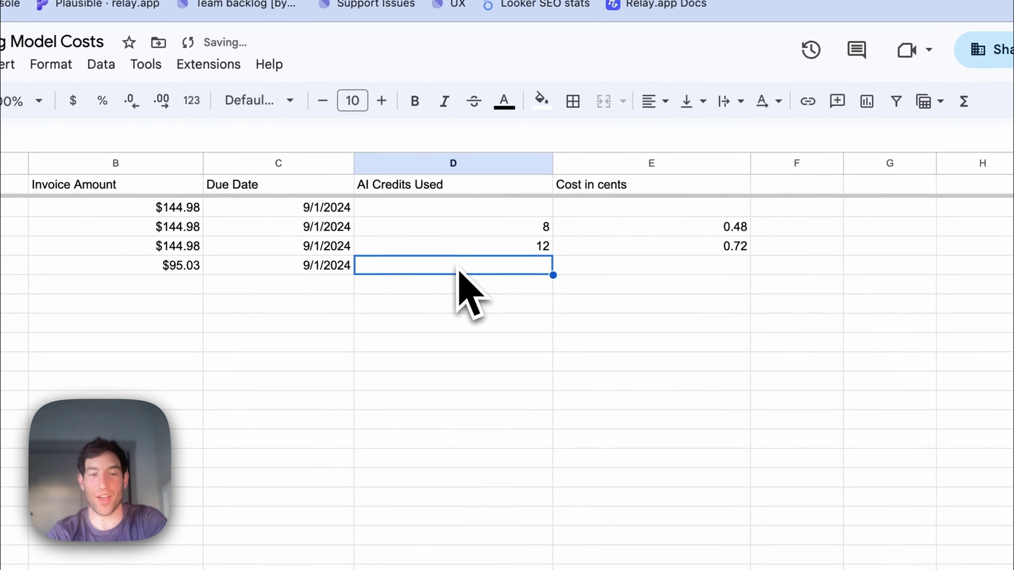
{"action": "type", "text": "138"}
{"action": "key", "text": "Return"}
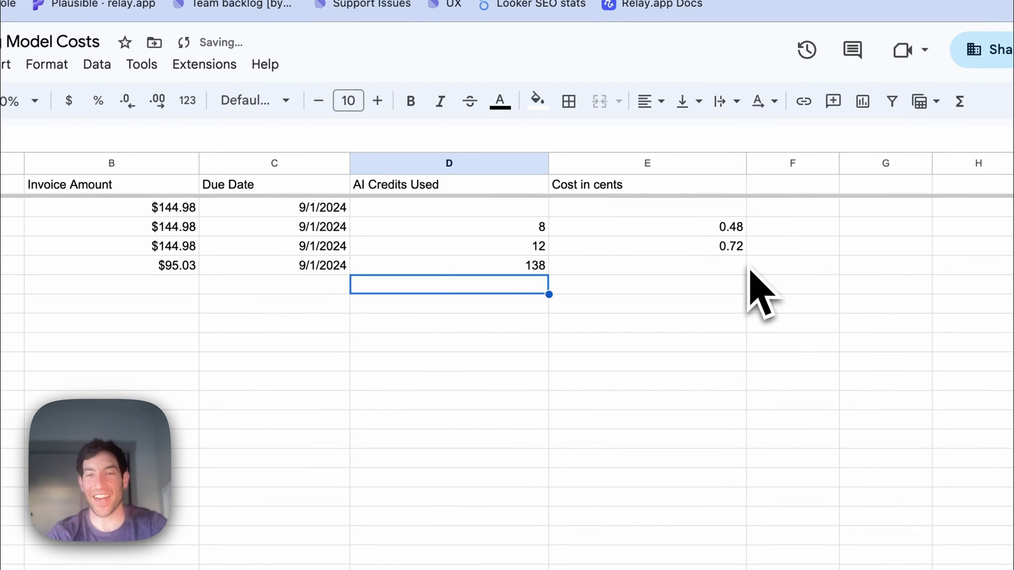
{"action": "left_click", "coordinate": [739, 248]}
{"action": "left_click_drag", "start_coordinate": [746, 256], "coordinate": [747, 266]}
{"action": "left_click", "coordinate": [734, 311]}
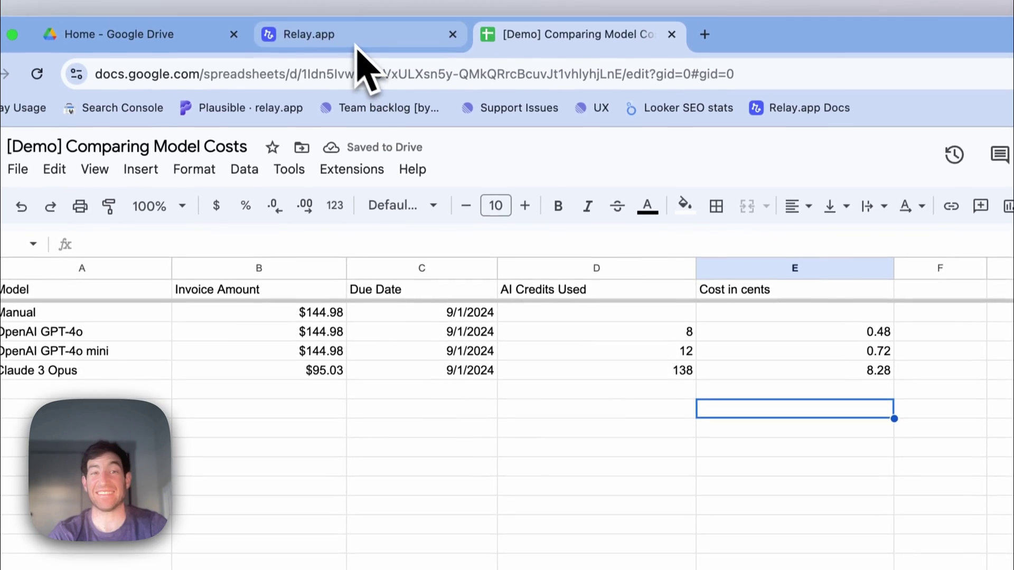
{"action": "left_click", "coordinate": [424, 57]}
- Set the extract step's model to Claude 3.5 Sonnet and publish the new workflow version
{"action": "left_click", "coordinate": [691, 207]}
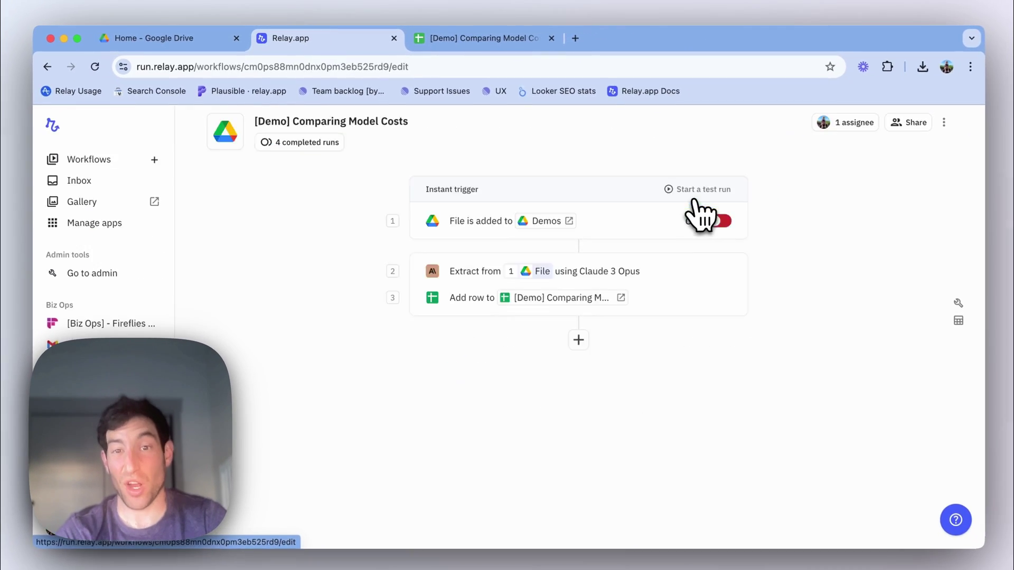
{"action": "left_click", "coordinate": [527, 272]}
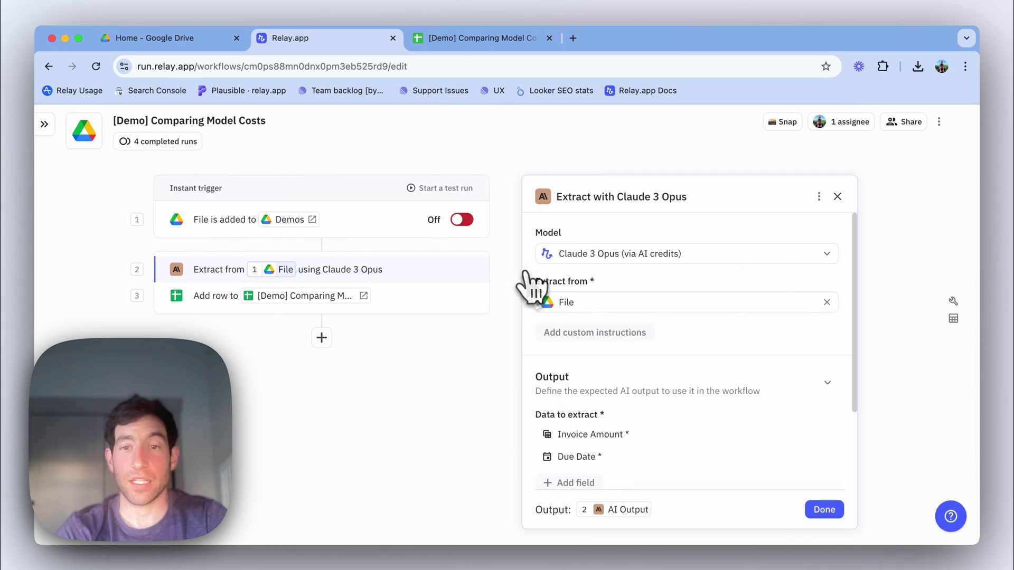
{"action": "left_click", "coordinate": [607, 256]}
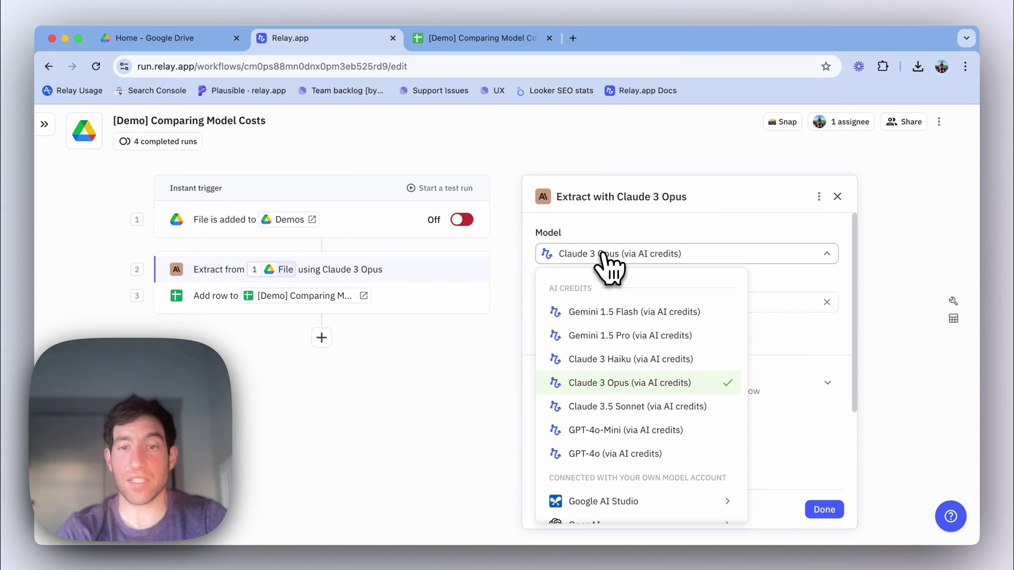
{"action": "left_click", "coordinate": [618, 407]}
{"action": "left_click", "coordinate": [891, 510]}
{"action": "left_click", "coordinate": [631, 194]}
{"action": "left_click", "coordinate": [583, 361]}
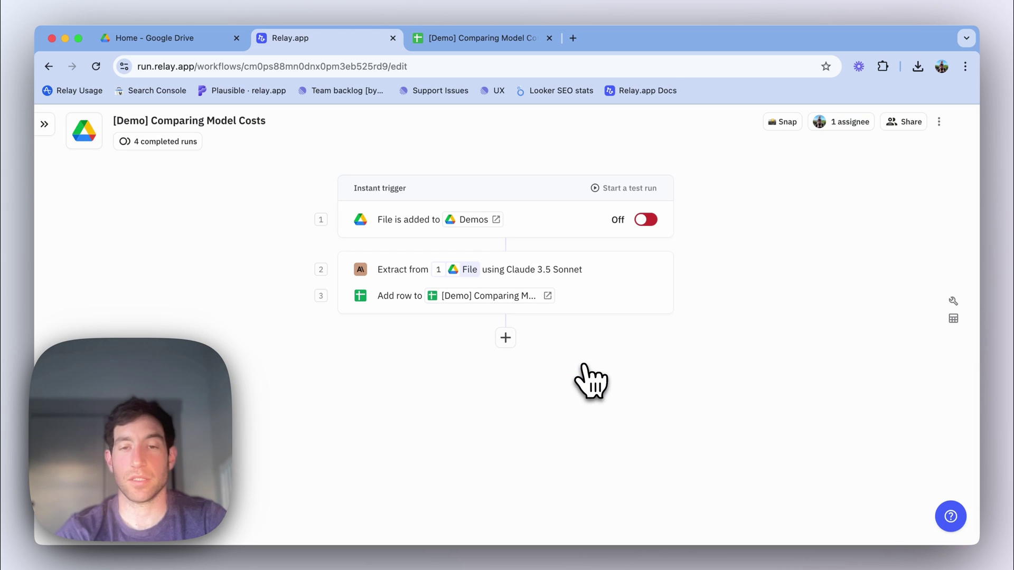
- Run a test of the workflow on Sendgrid_Invoice.pdf
{"action": "left_click", "coordinate": [599, 188]}
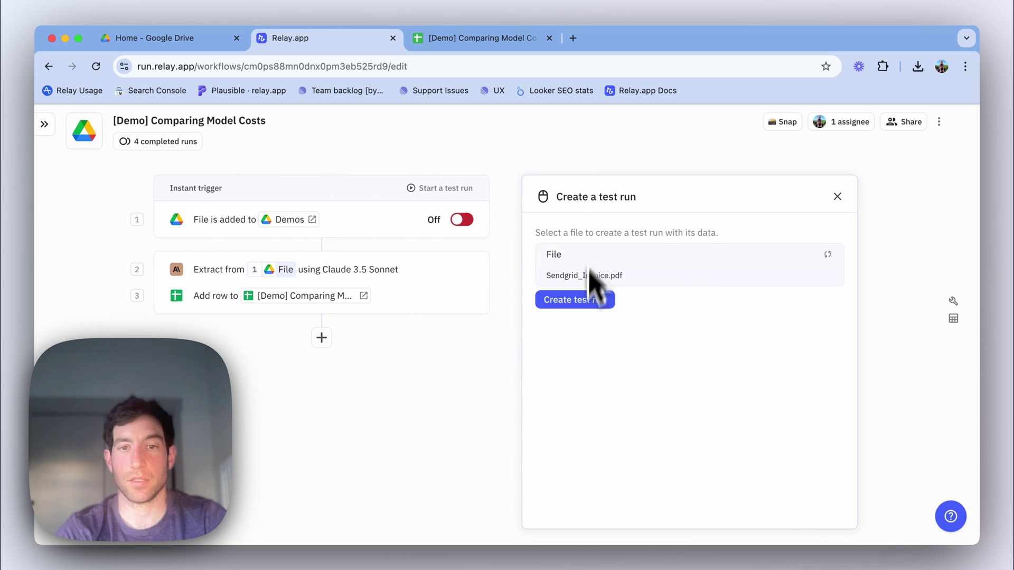
{"action": "left_click", "coordinate": [573, 302]}
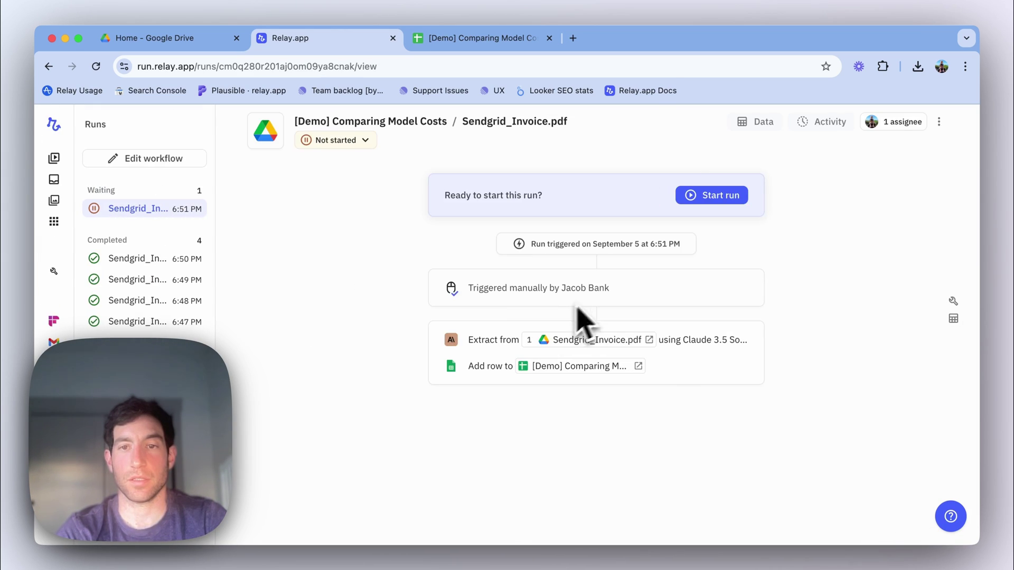
{"action": "left_click", "coordinate": [739, 197]}
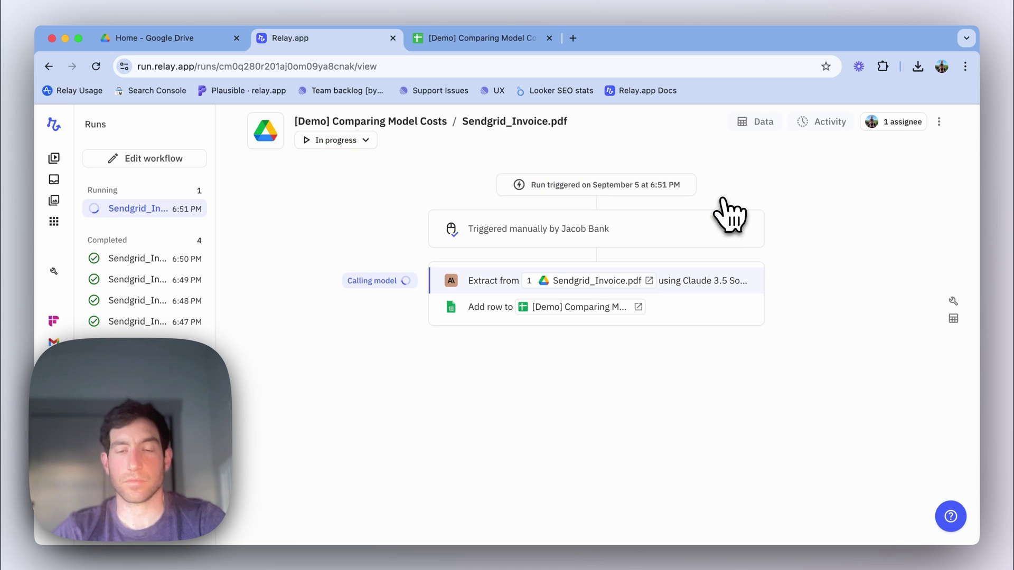
{"action": "left_click", "coordinate": [505, 39]}
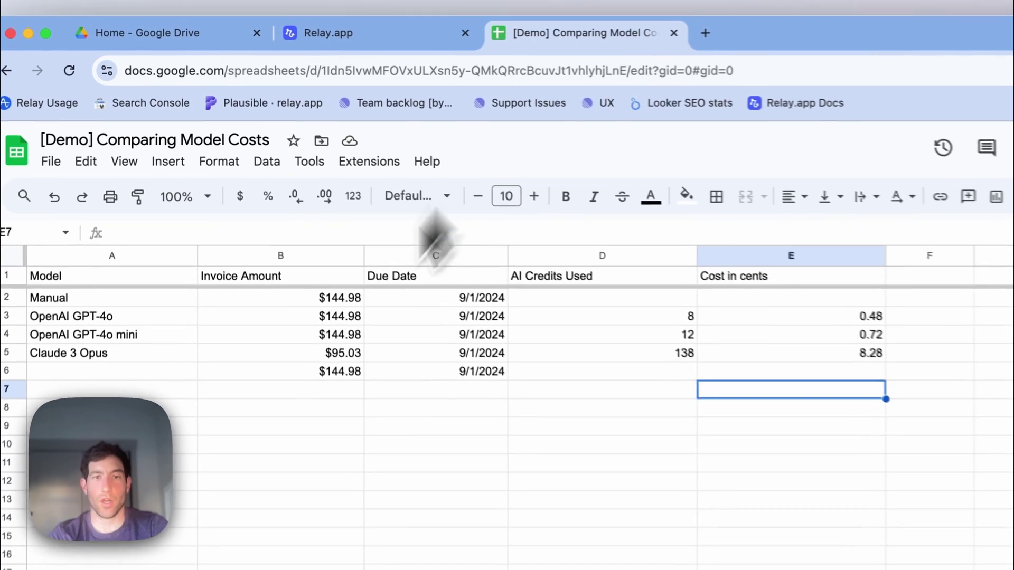
- Enter Claude 3.5 Sonnet in A6 and 26 AI credits used in D6
{"action": "left_click", "coordinate": [168, 375]}
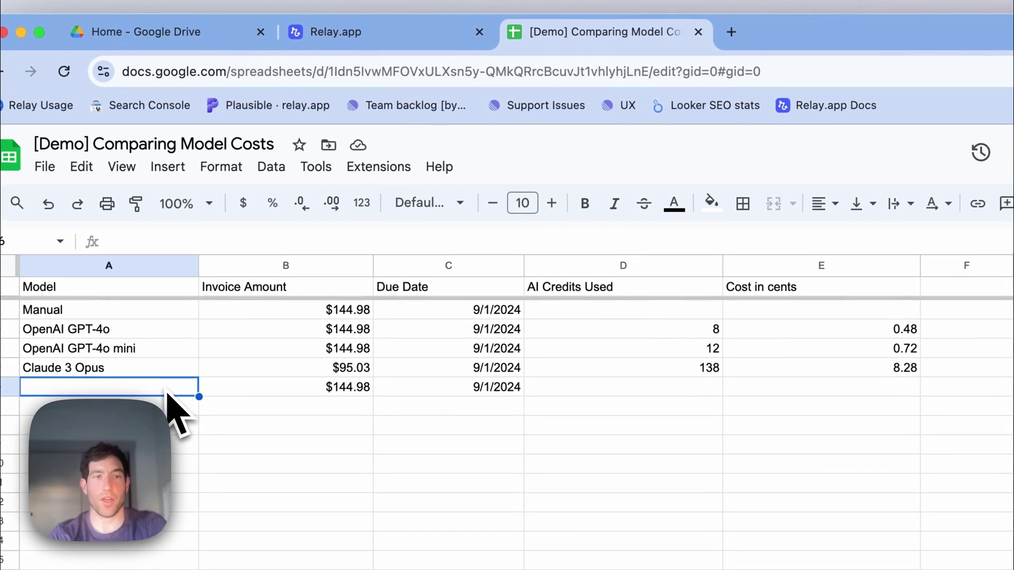
{"action": "type", "text": "C"}
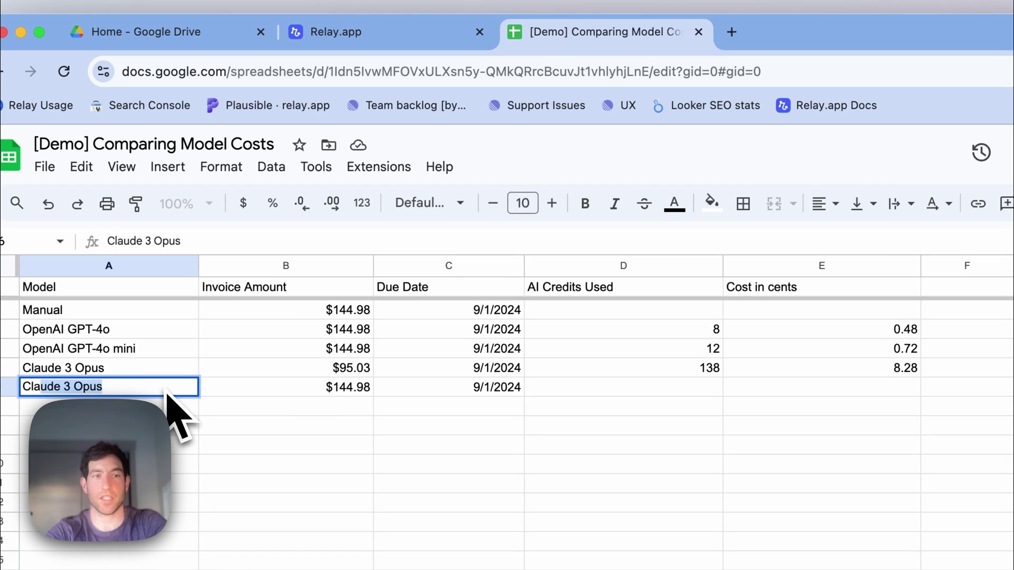
{"action": "type", "text": "ladu"}
{"action": "key", "text": "BackSpace"}
{"action": "key", "text": "BackSpace"}
{"action": "type", "text": "ud"}
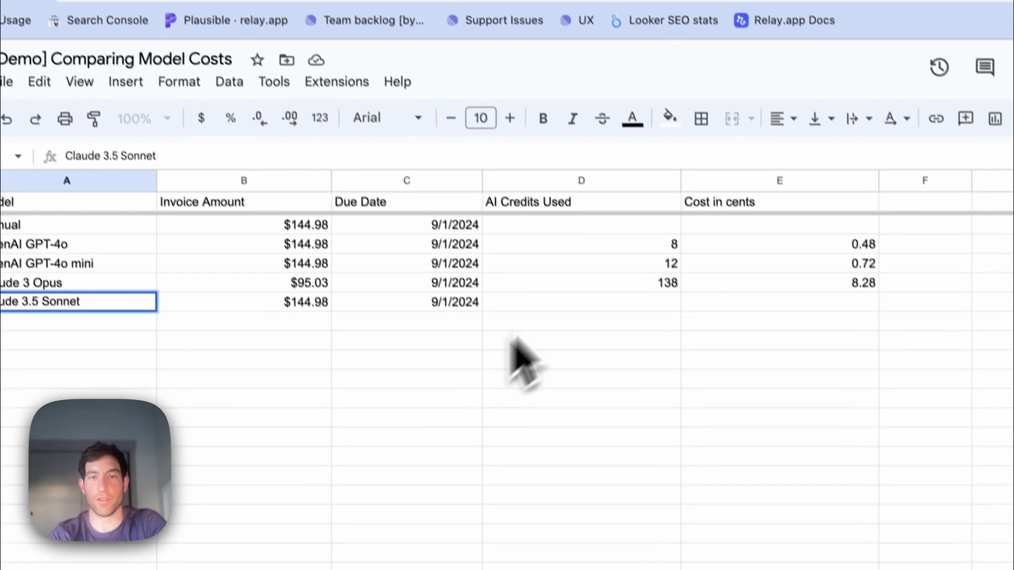
{"action": "left_click", "coordinate": [571, 385]}
{"action": "type", "text": "26"}
{"action": "key", "text": "Tab"}
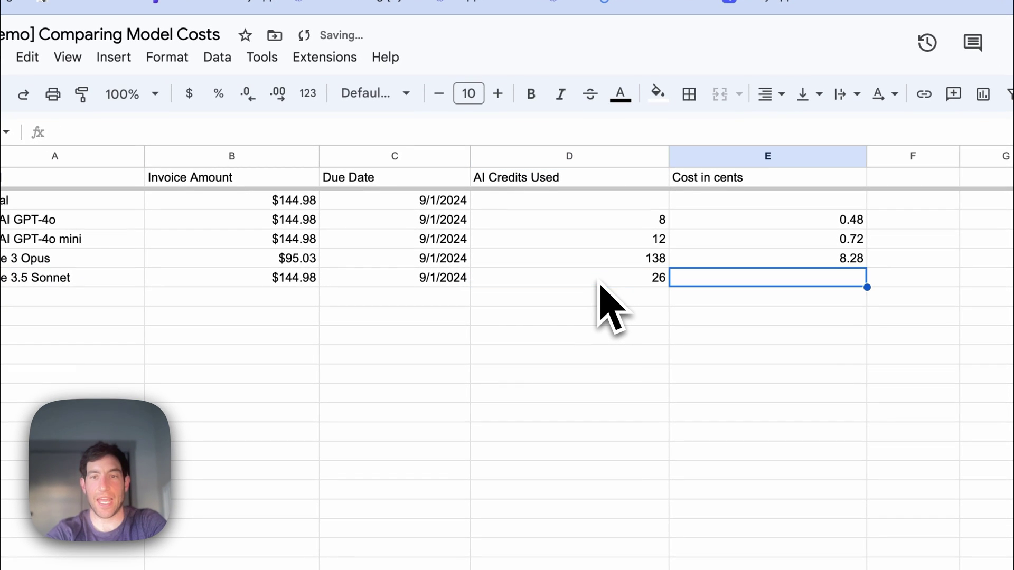
- Copy the cost formula from E5 down to E6, giving 1.56 cents
{"action": "left_click", "coordinate": [678, 266]}
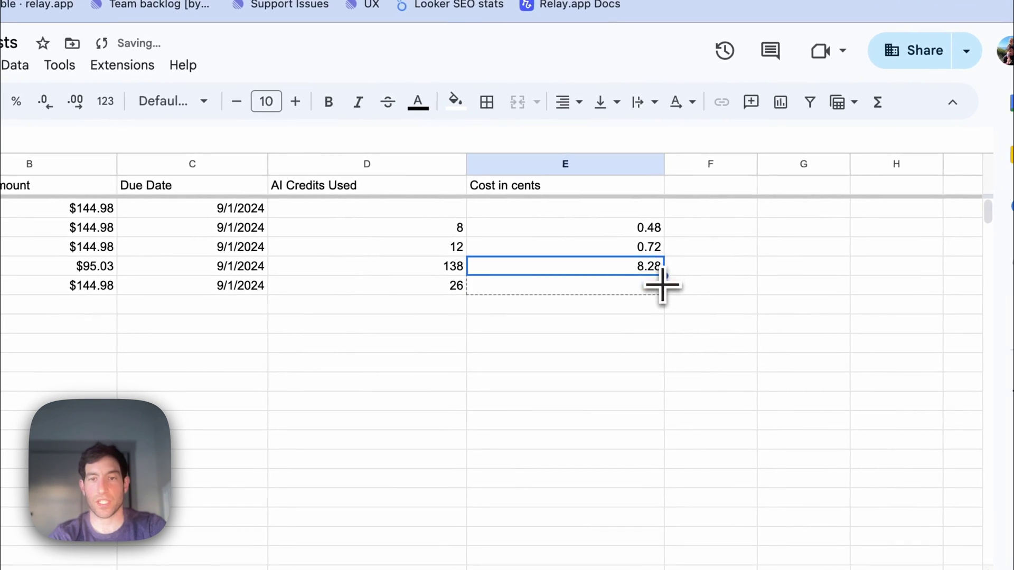
{"action": "left_click_drag", "start_coordinate": [687, 274], "coordinate": [685, 294]}
{"action": "left_click", "coordinate": [721, 325]}
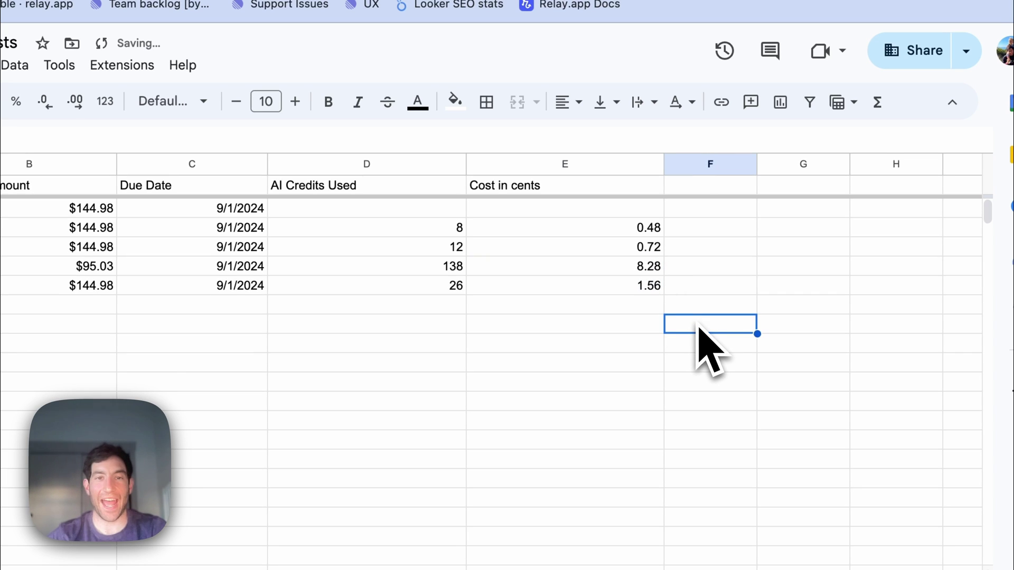